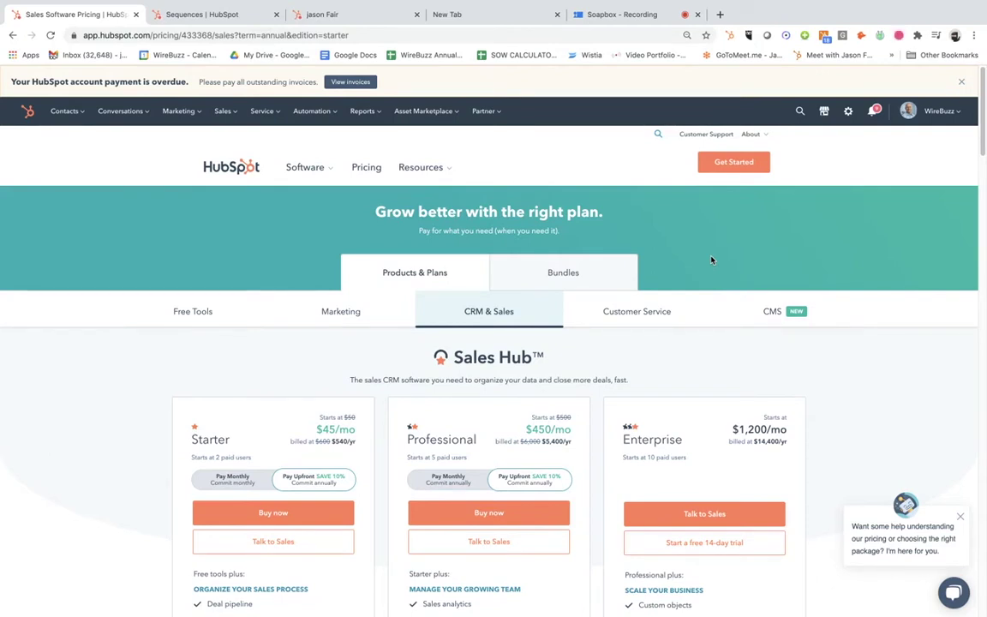
- Scroll through the Sales pricing page to review the $50/mo Starter Growth Suite bundle
{"action": "scroll", "coordinate": [827, 412], "scroll_direction": "down", "scroll_amount": 2}
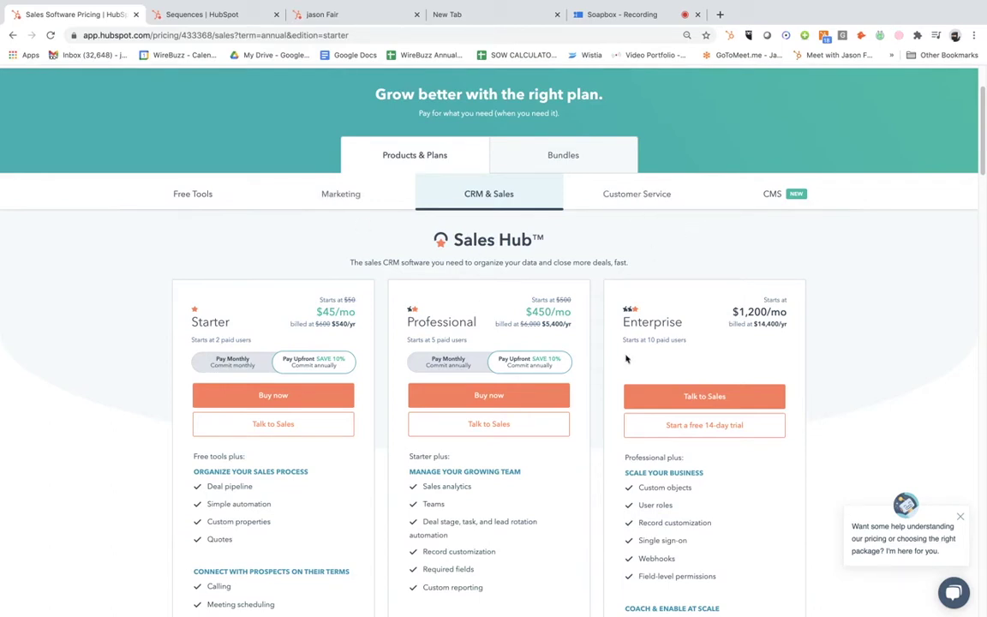
{"action": "scroll", "coordinate": [634, 377], "scroll_direction": "down", "scroll_amount": 2}
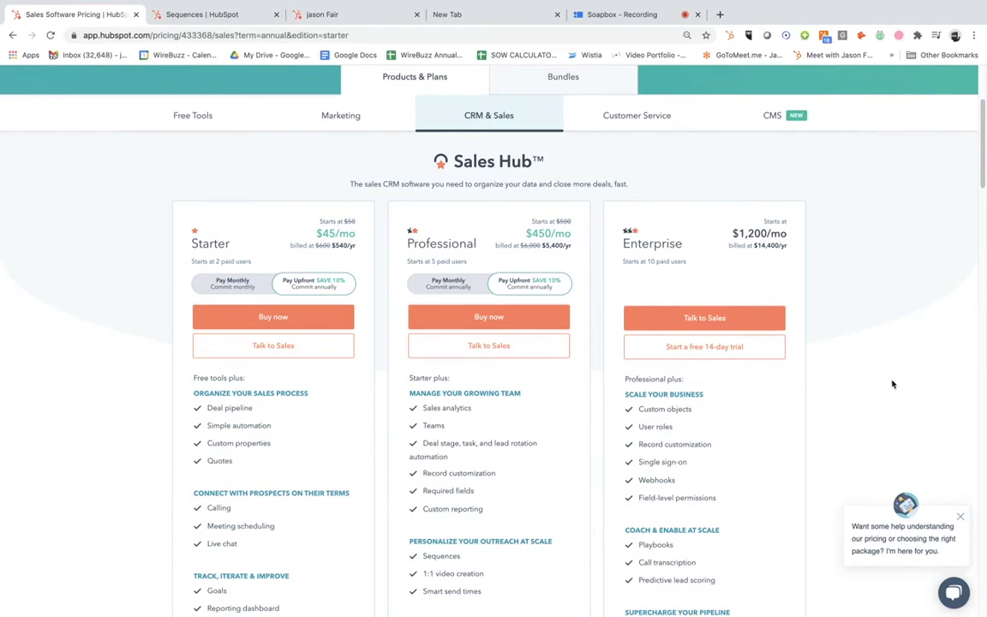
{"action": "scroll", "coordinate": [891, 385], "scroll_direction": "down", "scroll_amount": 1}
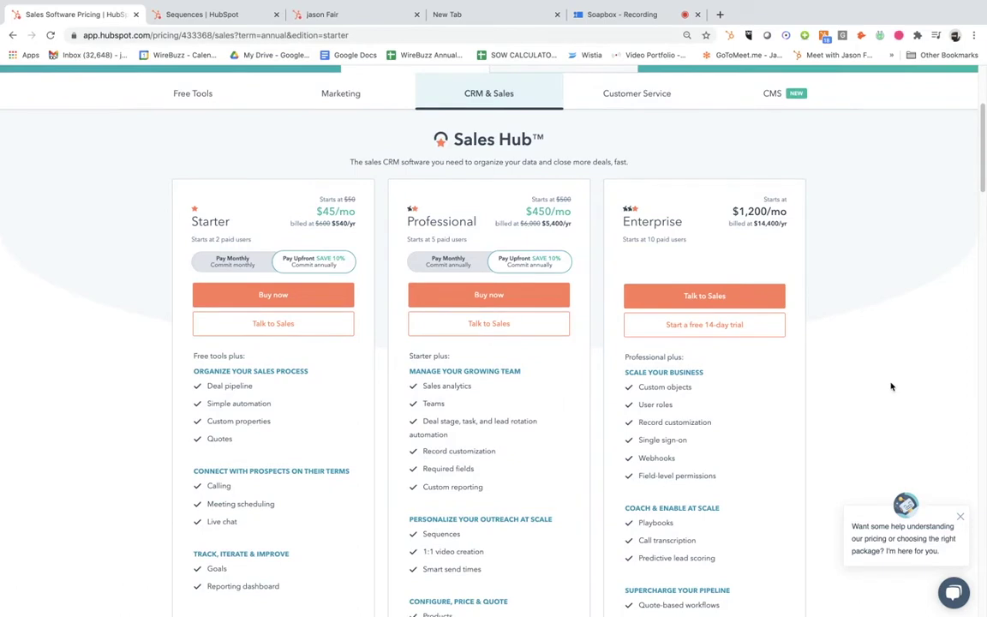
{"action": "scroll", "coordinate": [891, 386], "scroll_direction": "down", "scroll_amount": 4}
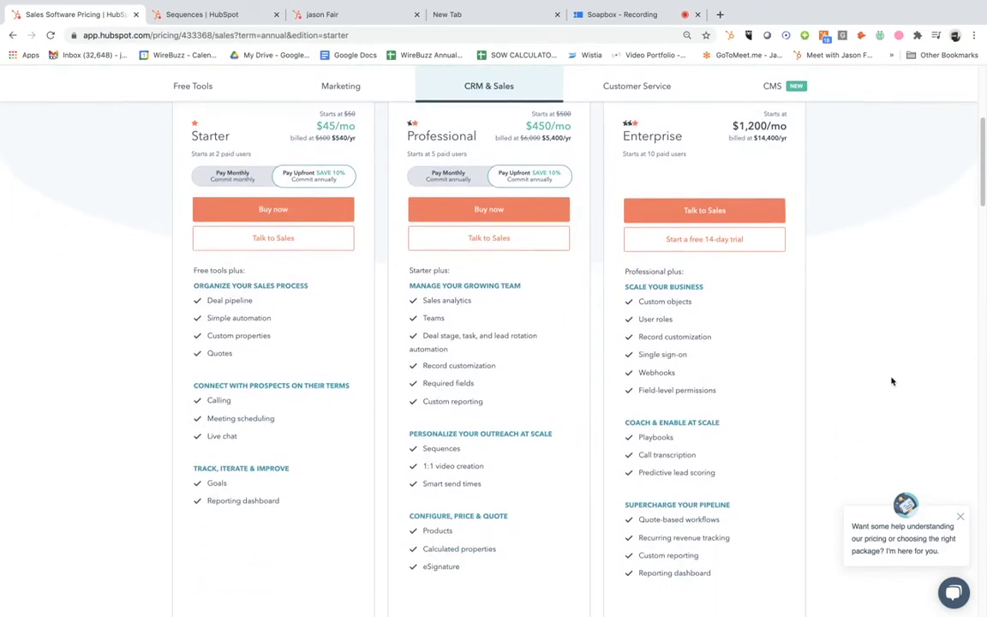
{"action": "scroll", "coordinate": [891, 381], "scroll_direction": "down", "scroll_amount": 4}
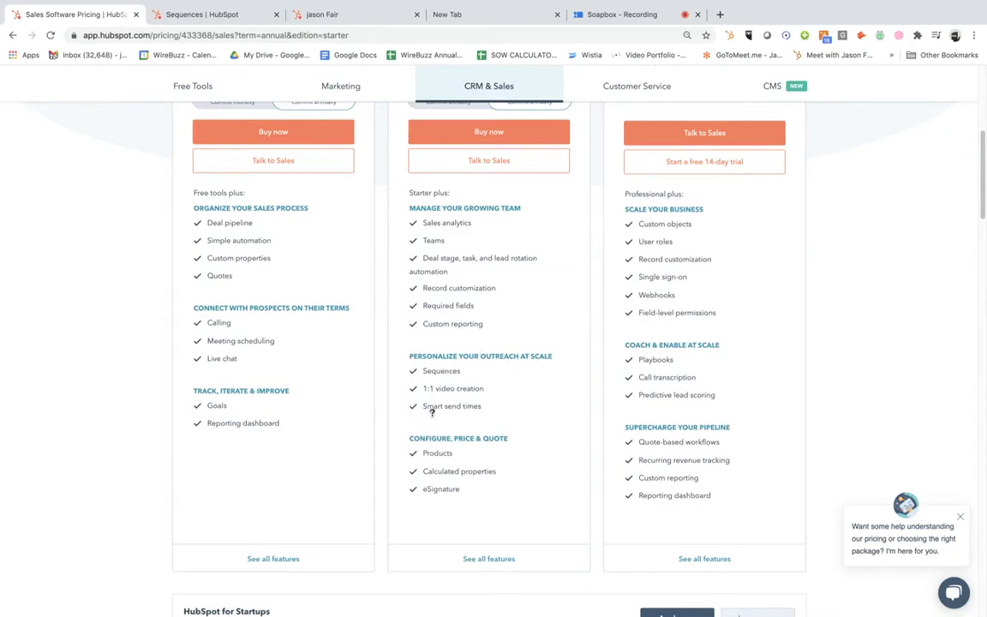
{"action": "scroll", "coordinate": [491, 441], "scroll_direction": "down", "scroll_amount": 5}
{"action": "scroll", "coordinate": [490, 442], "scroll_direction": "down", "scroll_amount": 2}
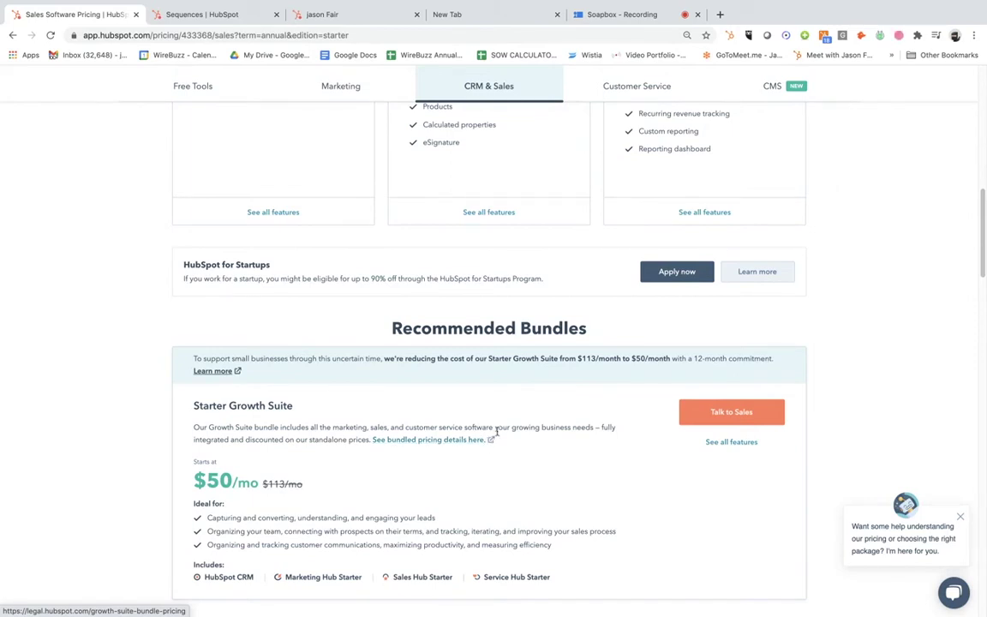
{"action": "scroll", "coordinate": [521, 450], "scroll_direction": "up", "scroll_amount": 1}
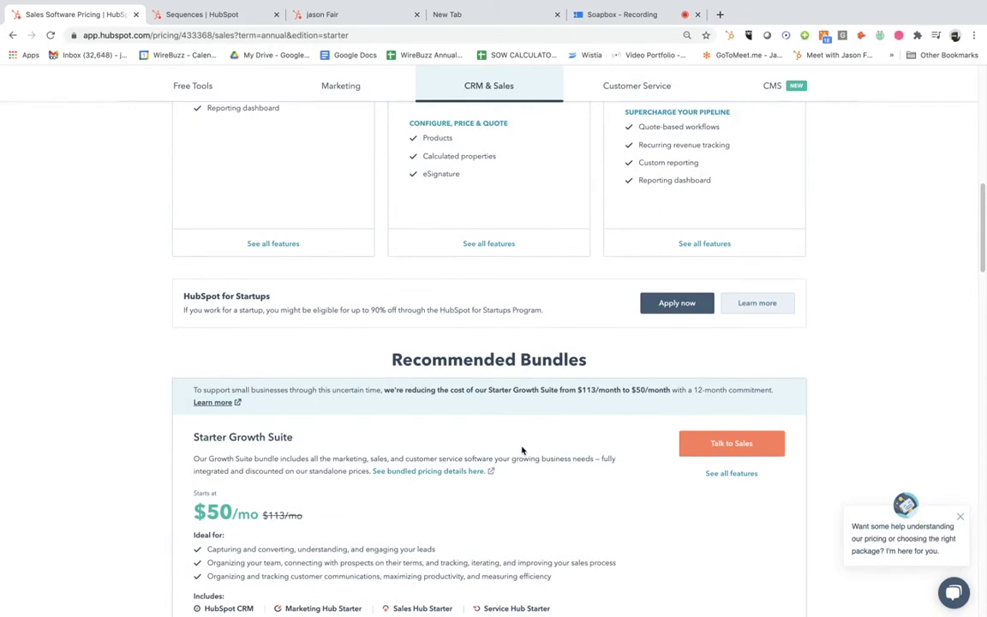
{"action": "scroll", "coordinate": [479, 403], "scroll_direction": "up", "scroll_amount": 1}
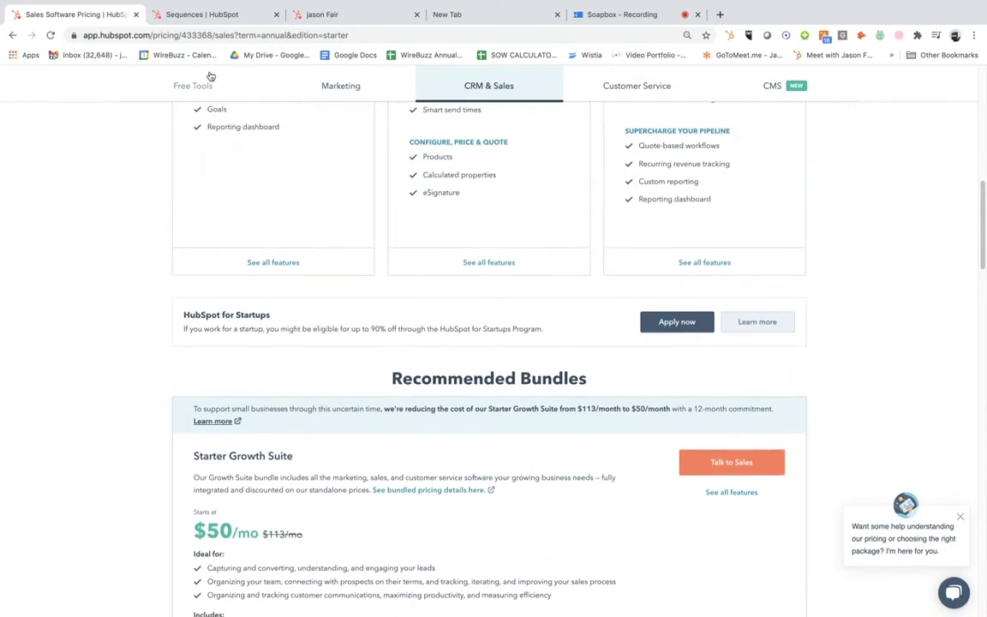
- Leave the sequence editor and go to the full Sequences list, showing 19 of 1,000 created
{"action": "left_click", "coordinate": [202, 15]}
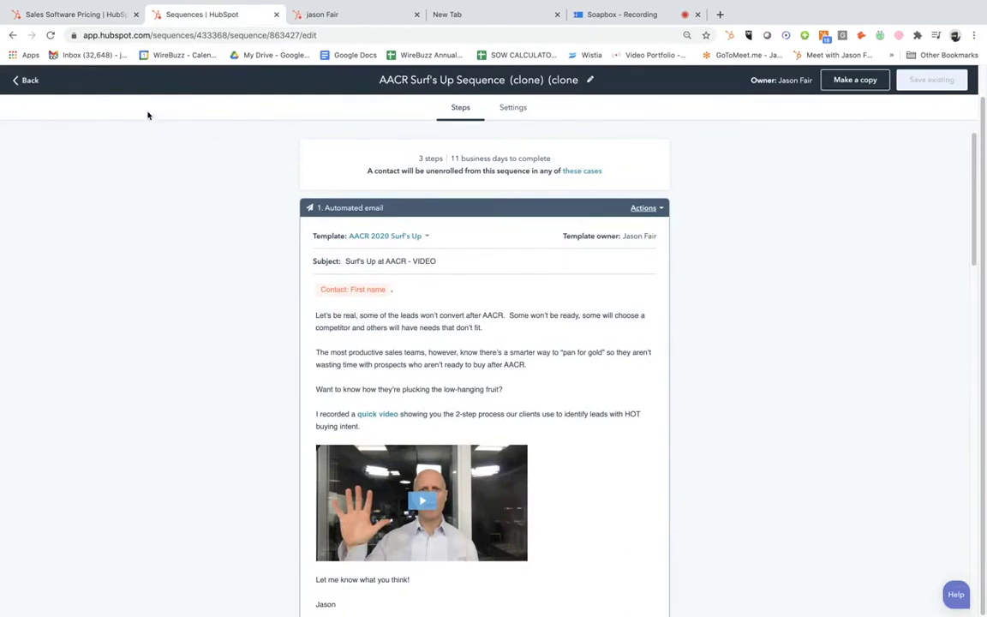
{"action": "left_click", "coordinate": [28, 81]}
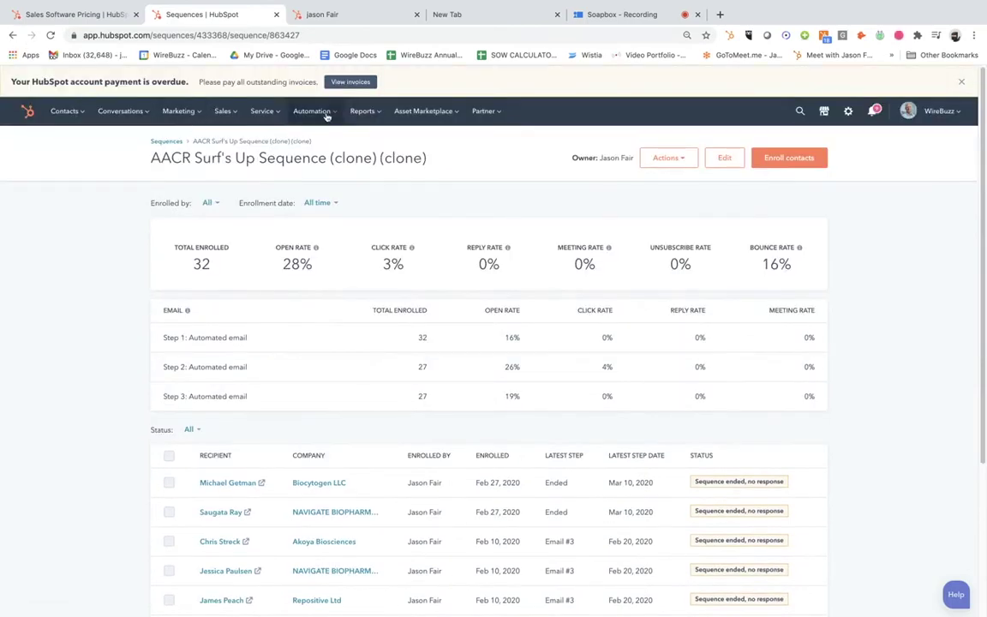
{"action": "mouse_move", "coordinate": [325, 115]}
{"action": "left_click", "coordinate": [326, 146]}
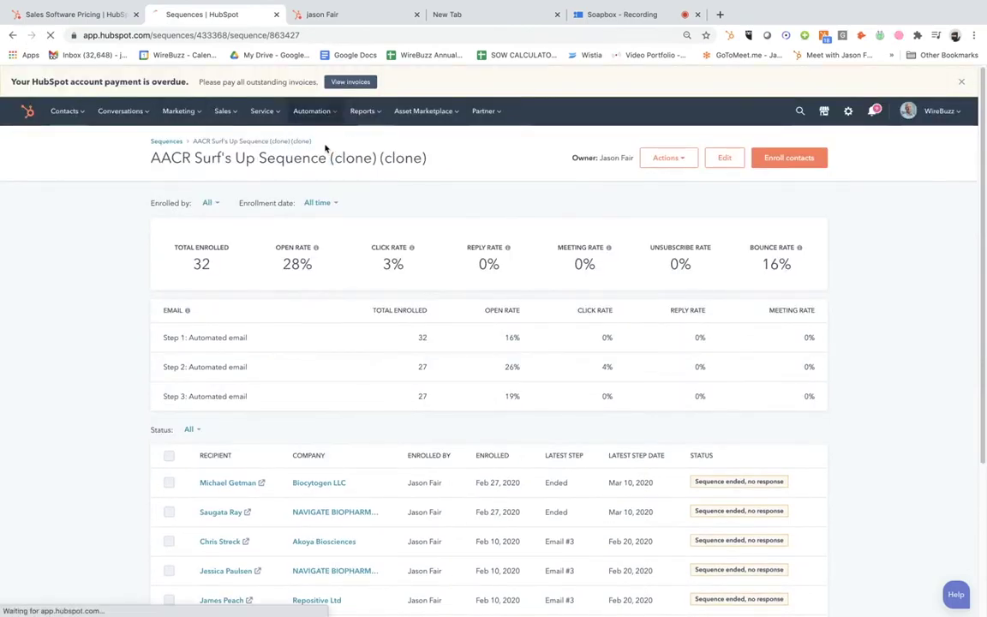
{"action": "scroll", "coordinate": [460, 368], "scroll_direction": "down", "scroll_amount": 2}
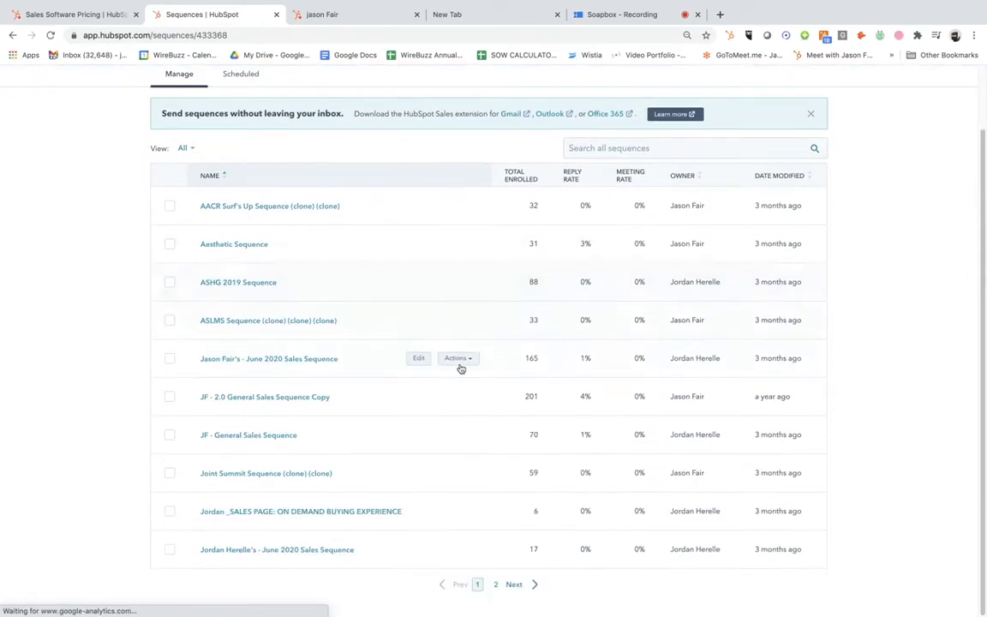
{"action": "scroll", "coordinate": [460, 369], "scroll_direction": "up", "scroll_amount": 2}
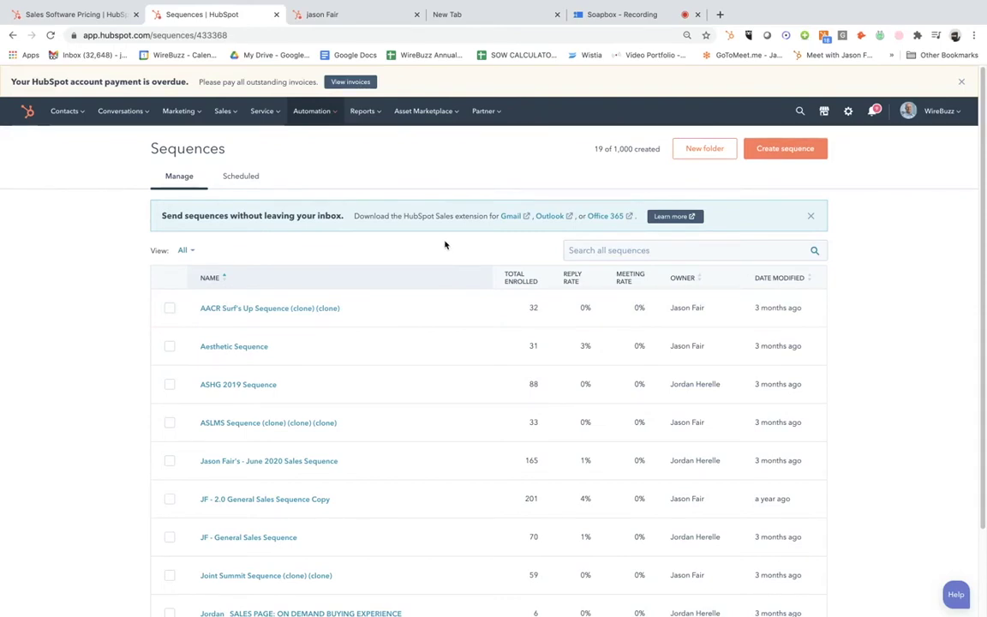
- Create a blank sequence from scratch with an automated-email first step using a new template
{"action": "left_click", "coordinate": [804, 152]}
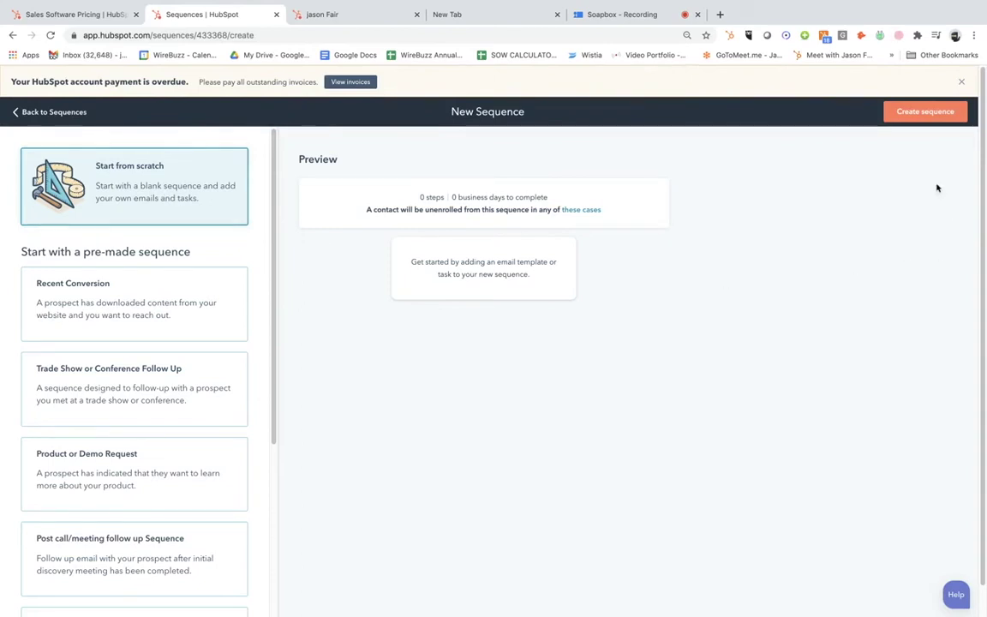
{"action": "left_click", "coordinate": [923, 112]}
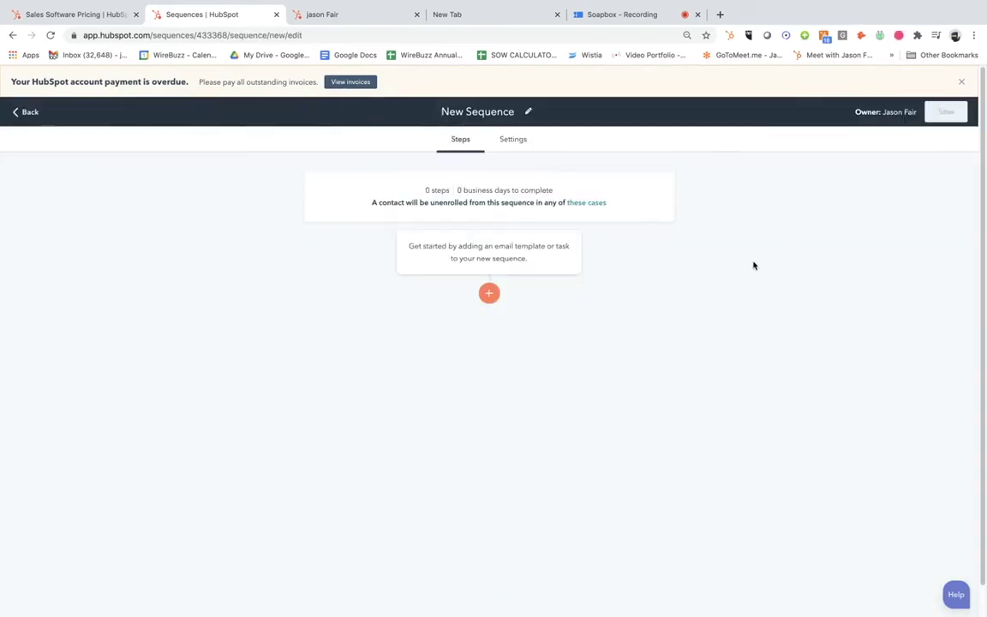
{"action": "left_click", "coordinate": [489, 294]}
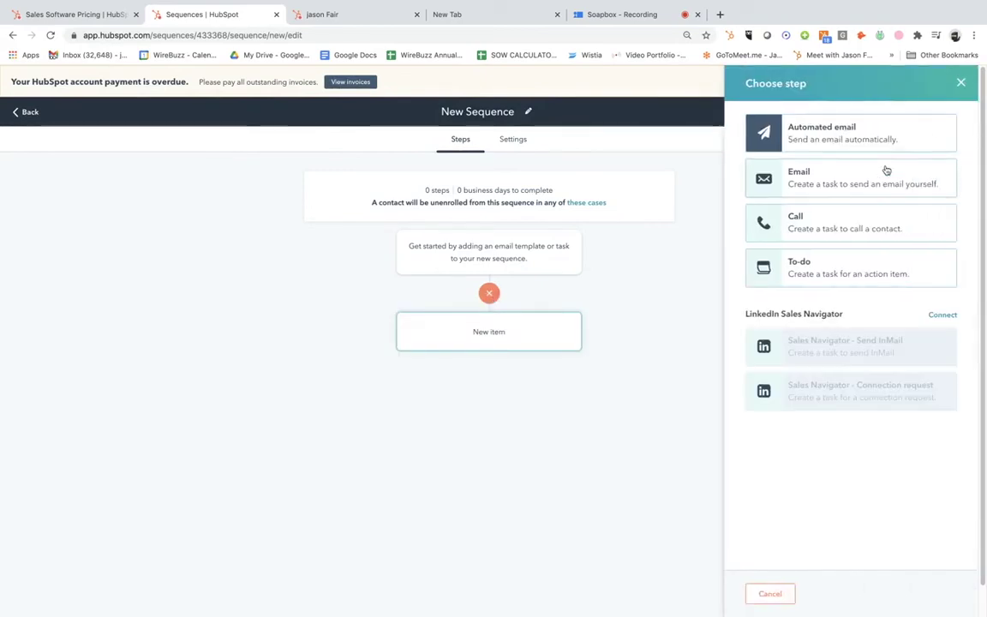
{"action": "left_click", "coordinate": [865, 144]}
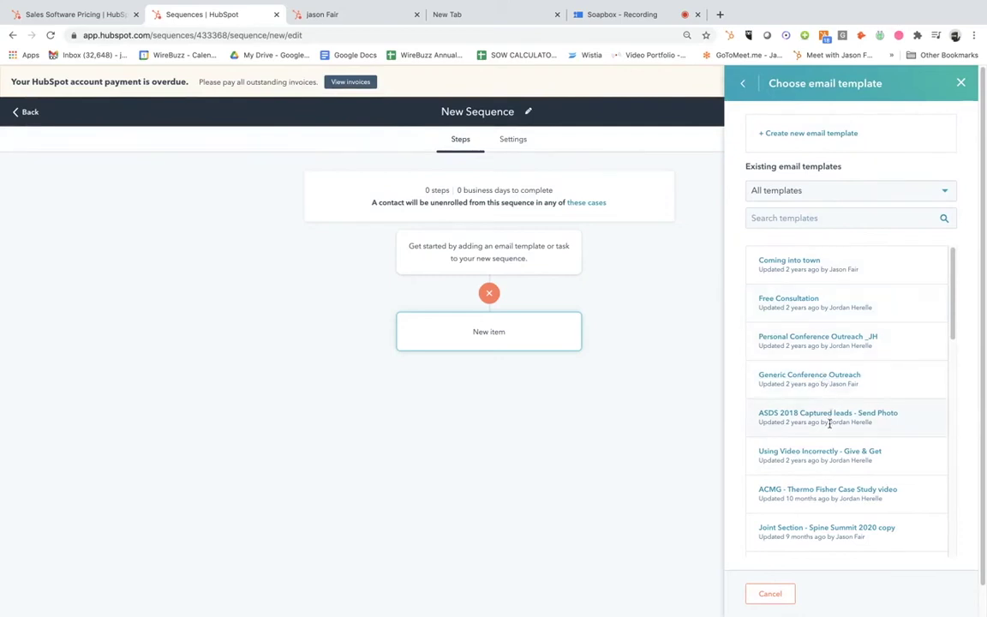
{"action": "left_click", "coordinate": [819, 135]}
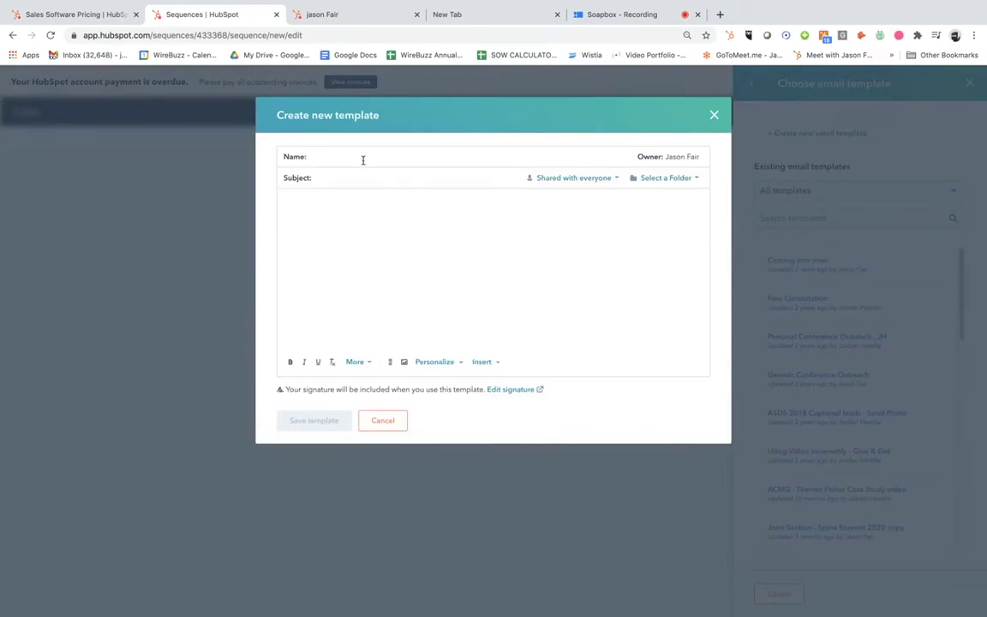
{"action": "left_click", "coordinate": [366, 179]}
- Discard the new email template and return from the new sequence to the Sequences list
{"action": "left_click", "coordinate": [716, 116]}
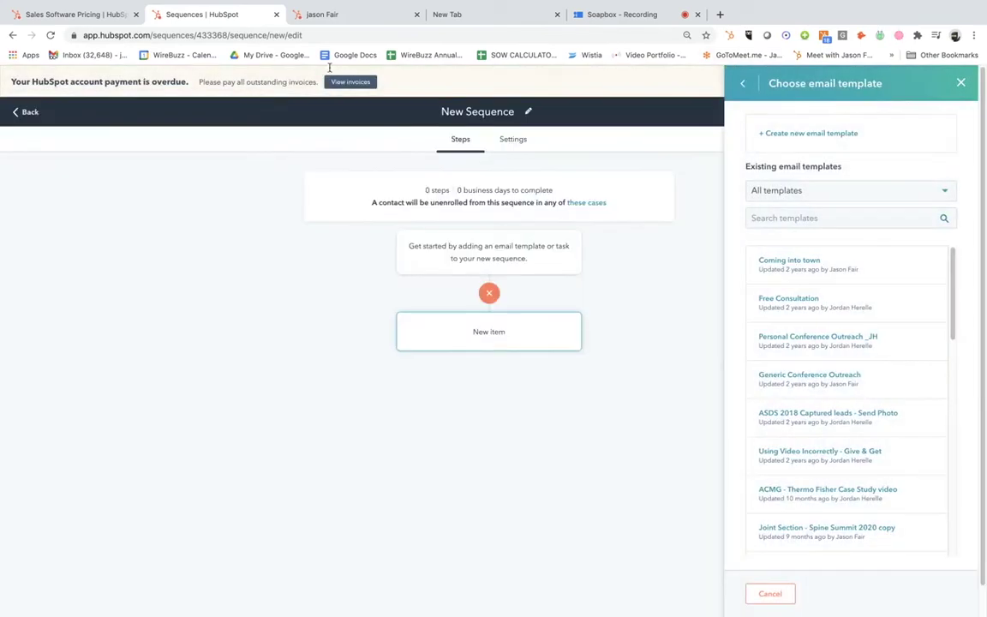
{"action": "left_click", "coordinate": [334, 14]}
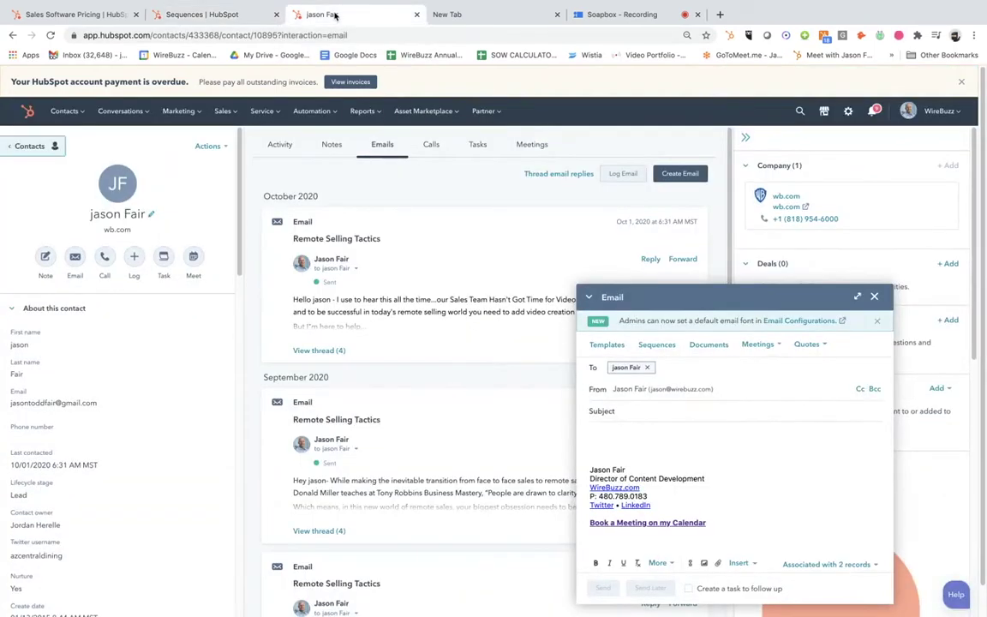
{"action": "left_click", "coordinate": [214, 17]}
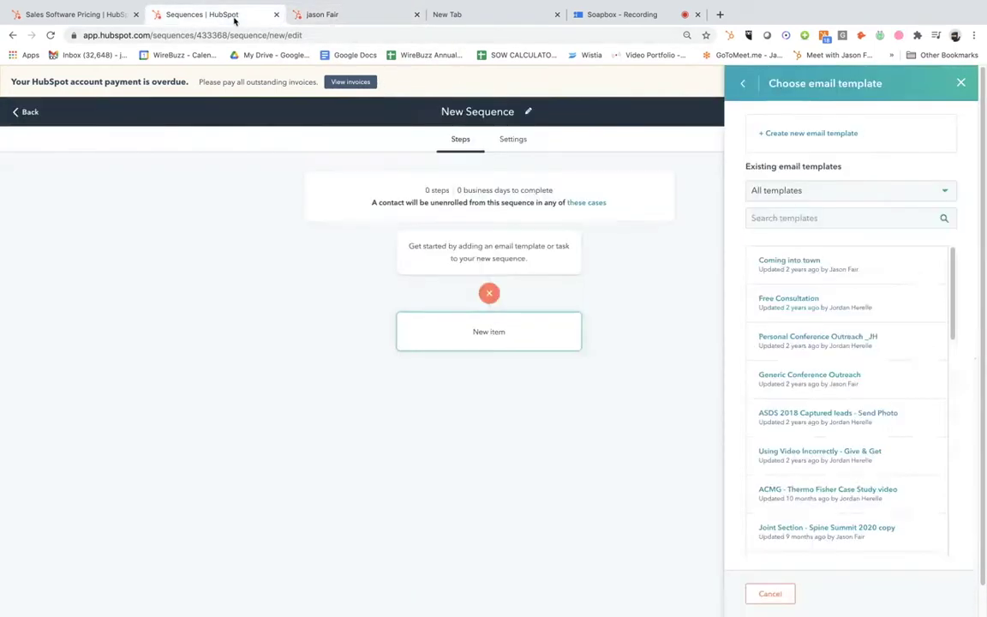
{"action": "left_click", "coordinate": [17, 116]}
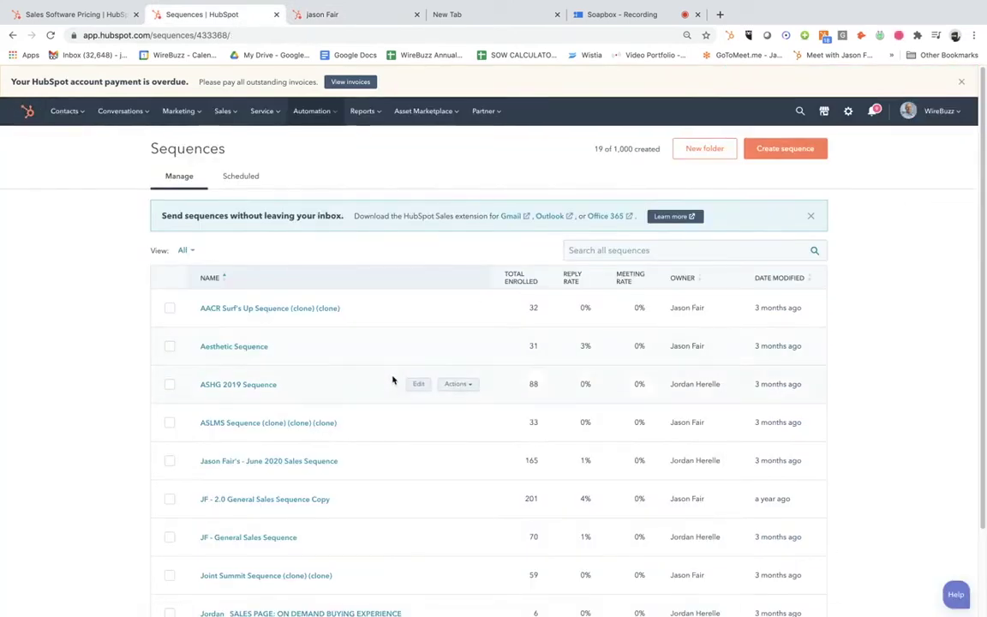
{"action": "scroll", "coordinate": [392, 379], "scroll_direction": "down", "scroll_amount": 1}
{"action": "scroll", "coordinate": [392, 380], "scroll_direction": "down", "scroll_amount": 2}
{"action": "scroll", "coordinate": [394, 377], "scroll_direction": "up", "scroll_amount": 3}
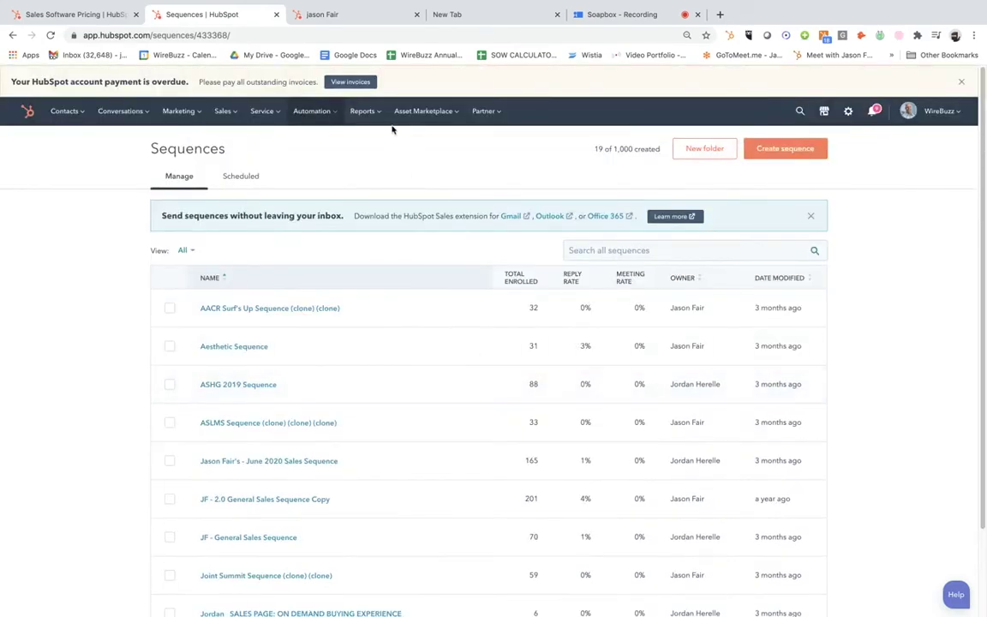
- On the contact's record, close the open composer and start a fresh email to the contact
{"action": "left_click", "coordinate": [334, 15]}
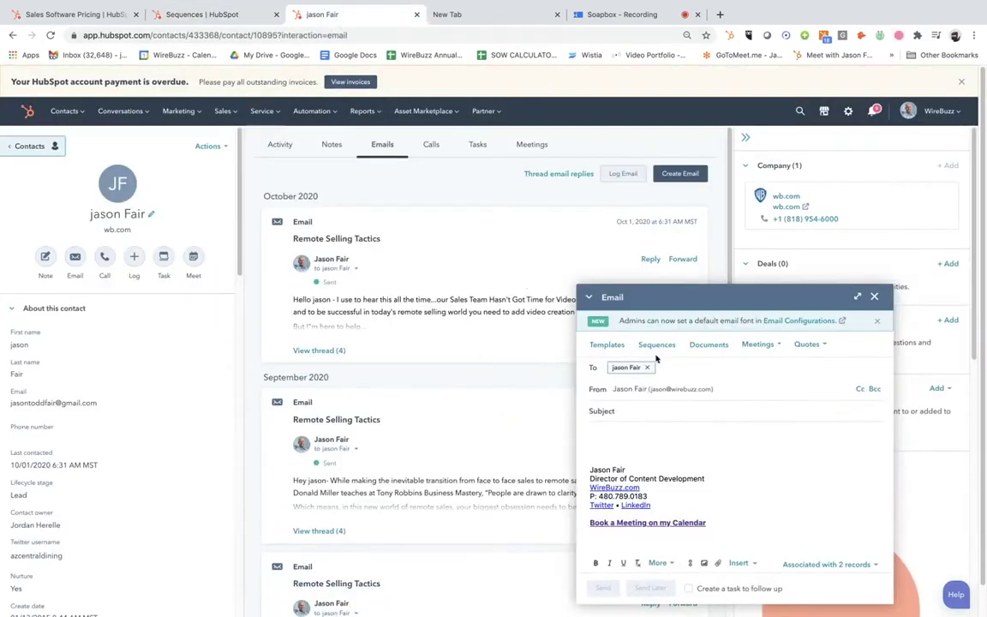
{"action": "left_click", "coordinate": [873, 297]}
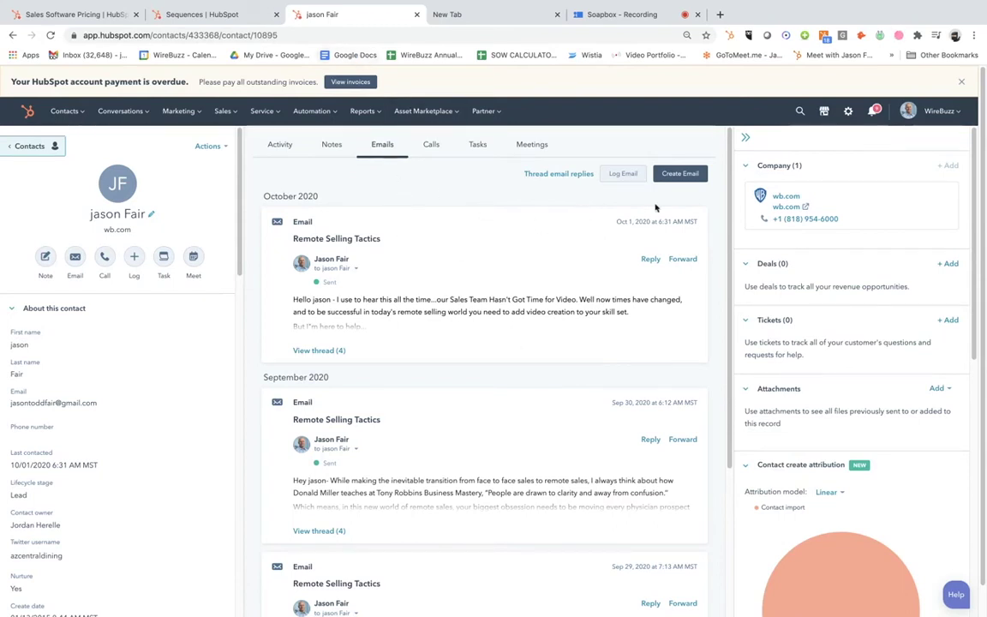
{"action": "left_click", "coordinate": [691, 176]}
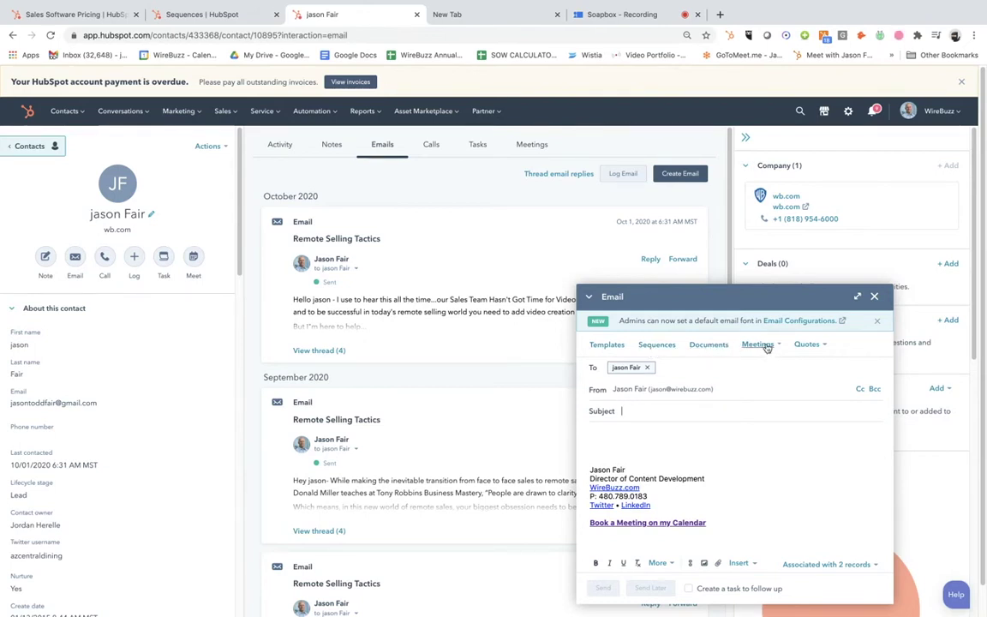
- Choose the Remote Selling Sequence and schedule its first email for Mon Nov 9
{"action": "left_click", "coordinate": [662, 347]}
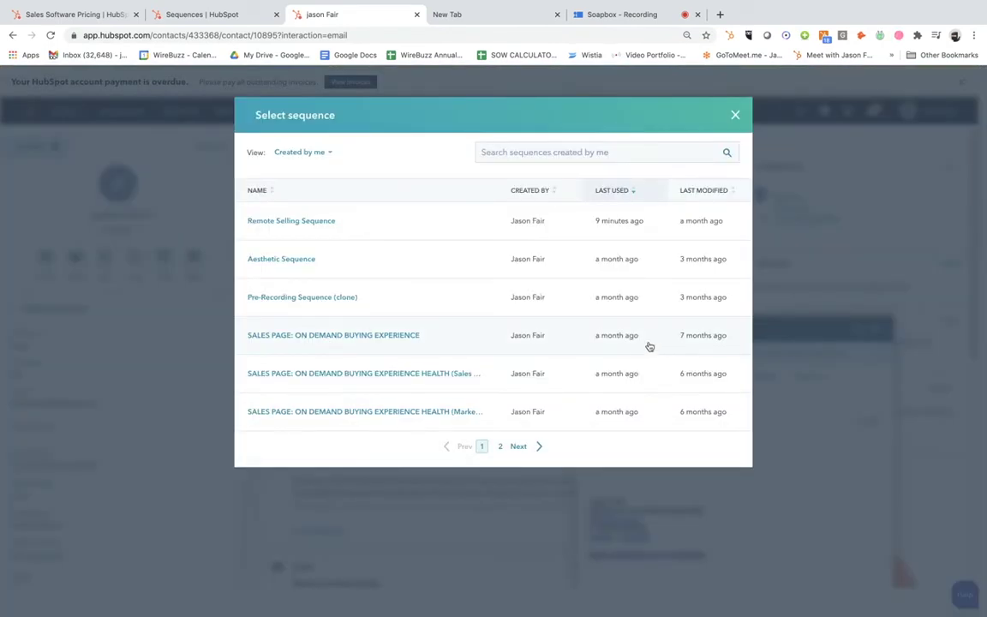
{"action": "left_click", "coordinate": [302, 223]}
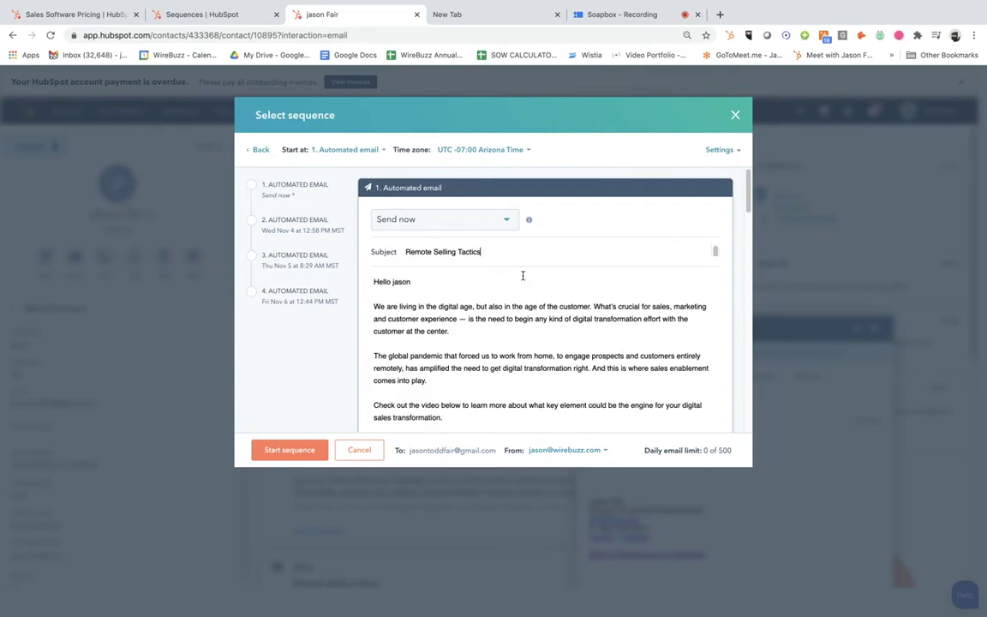
{"action": "left_click", "coordinate": [503, 221]}
{"action": "left_click", "coordinate": [411, 269]}
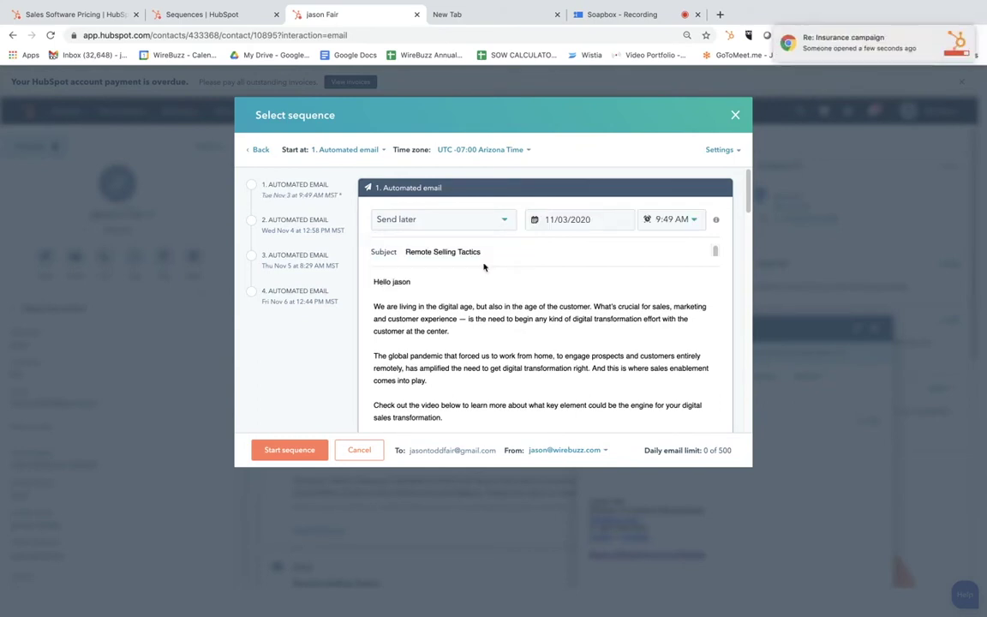
{"action": "left_click", "coordinate": [604, 221]}
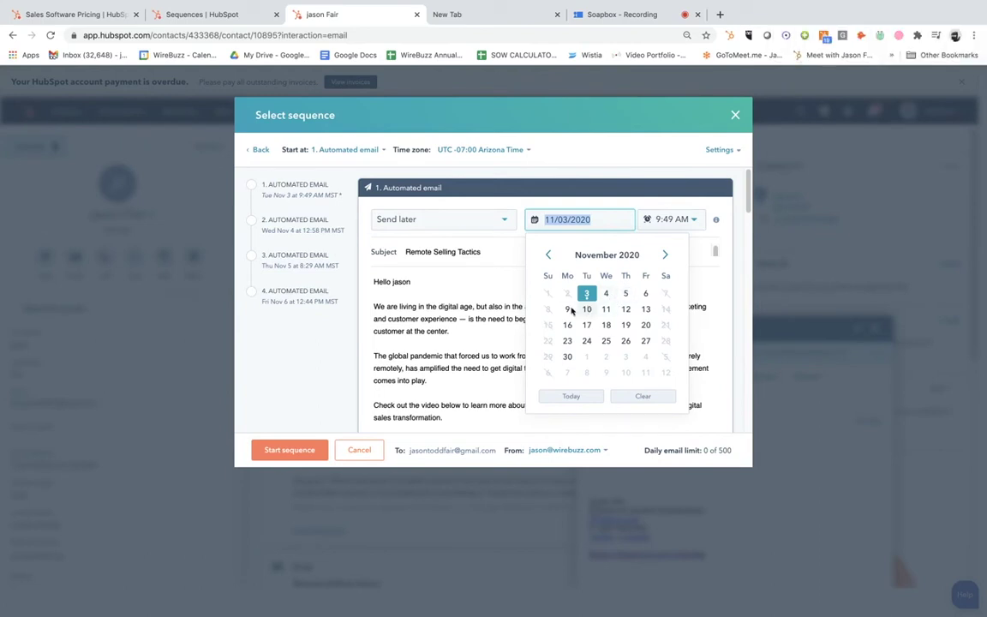
{"action": "left_click", "coordinate": [568, 308]}
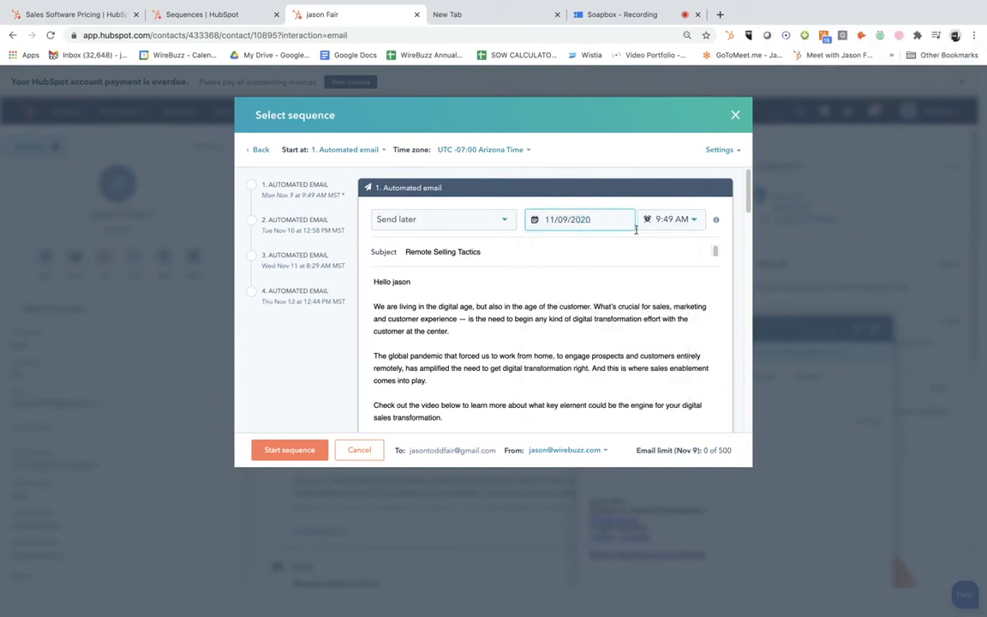
- Set the first email's send time to 6:10 AM
{"action": "left_click", "coordinate": [674, 220]}
{"action": "scroll", "coordinate": [671, 304], "scroll_direction": "up", "scroll_amount": 20}
{"action": "scroll", "coordinate": [666, 297], "scroll_direction": "up", "scroll_amount": 3}
{"action": "scroll", "coordinate": [667, 297], "scroll_direction": "up", "scroll_amount": 3}
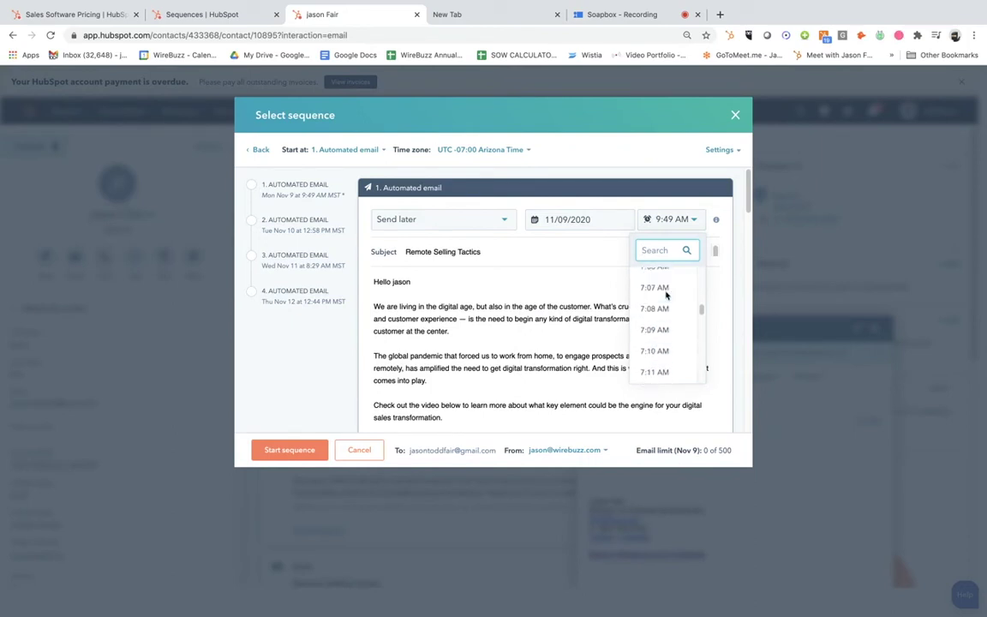
{"action": "scroll", "coordinate": [666, 295], "scroll_direction": "up", "scroll_amount": 14}
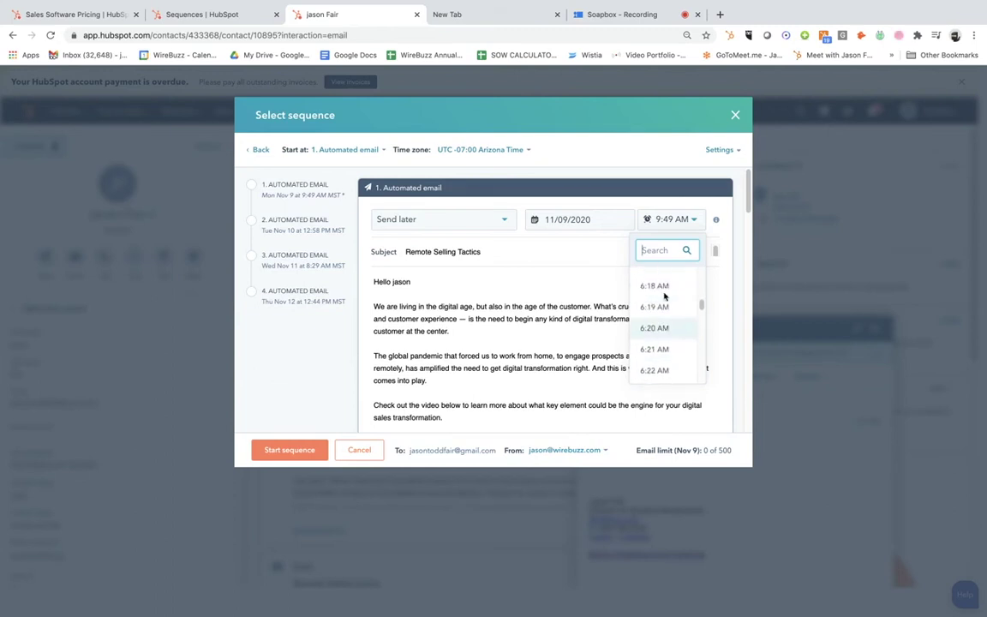
{"action": "scroll", "coordinate": [670, 288], "scroll_direction": "up", "scroll_amount": 1}
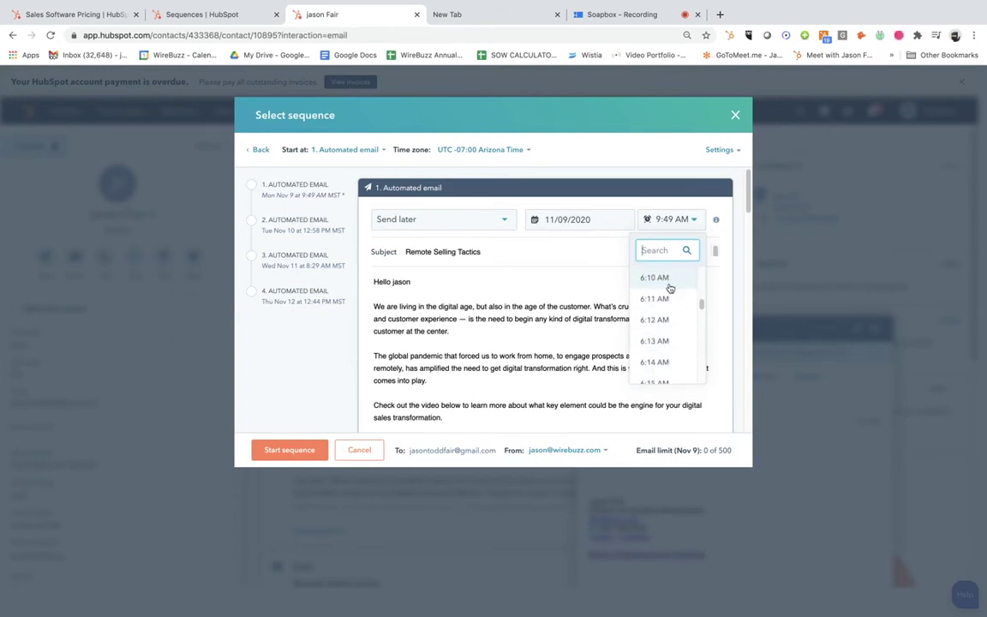
{"action": "left_click", "coordinate": [660, 278]}
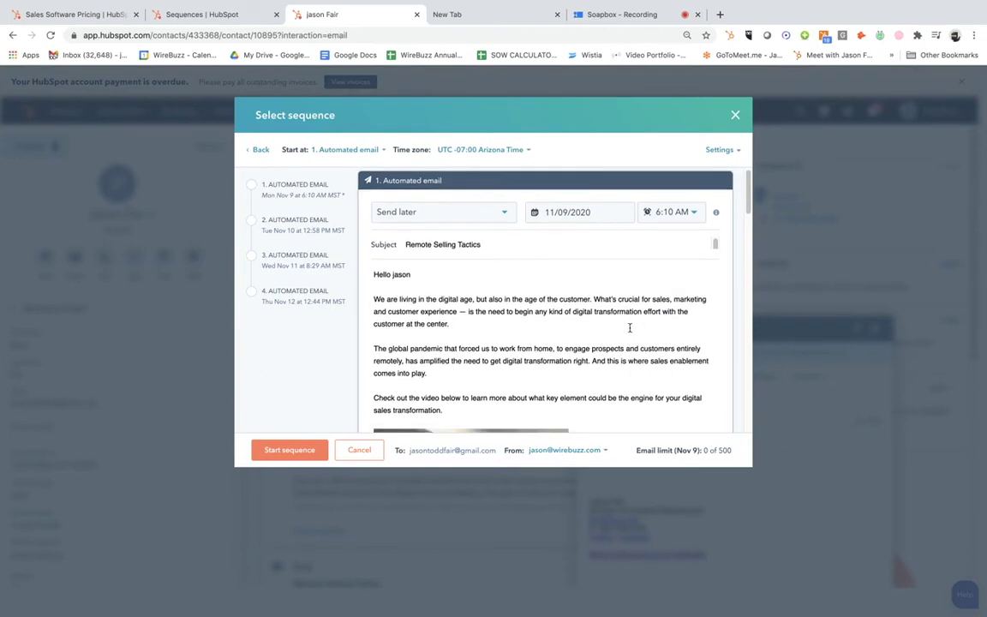
{"action": "scroll", "coordinate": [630, 326], "scroll_direction": "down", "scroll_amount": 3}
{"action": "scroll", "coordinate": [631, 324], "scroll_direction": "down", "scroll_amount": 2}
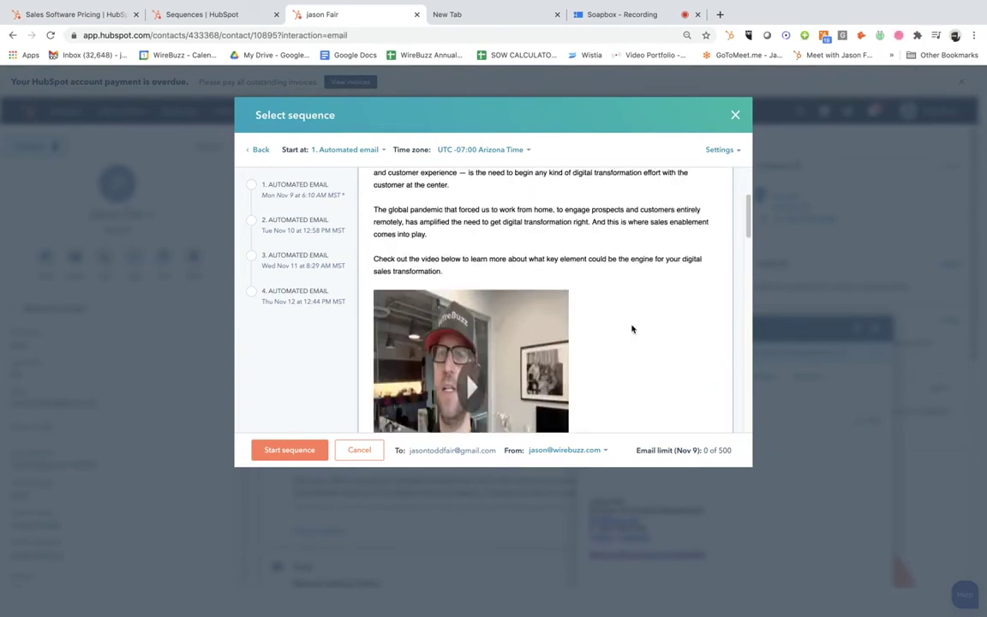
{"action": "scroll", "coordinate": [631, 328], "scroll_direction": "down", "scroll_amount": 1}
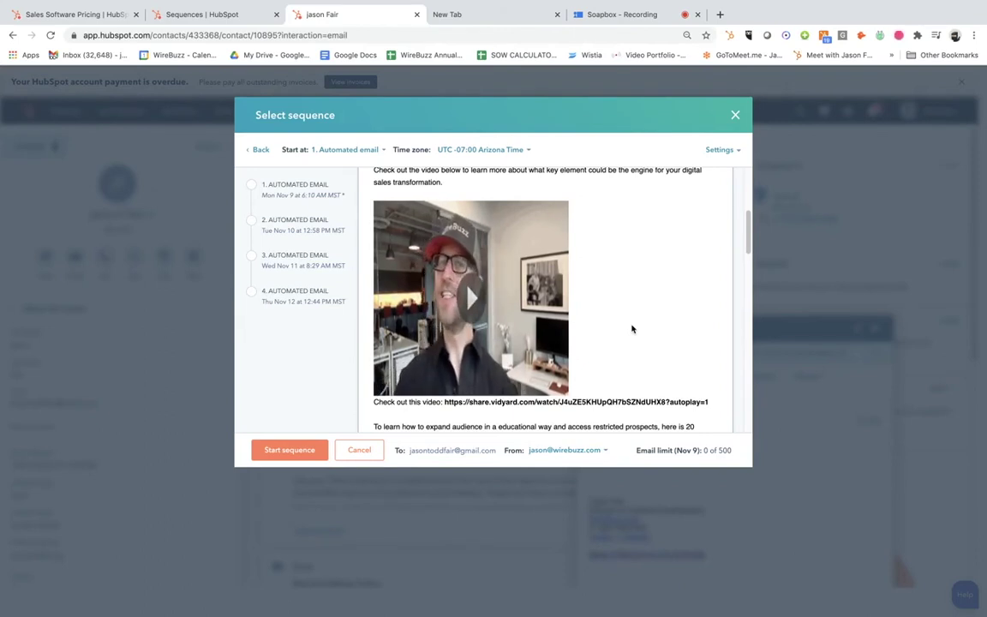
{"action": "scroll", "coordinate": [632, 341], "scroll_direction": "down", "scroll_amount": 1}
{"action": "scroll", "coordinate": [632, 341], "scroll_direction": "down", "scroll_amount": 1}
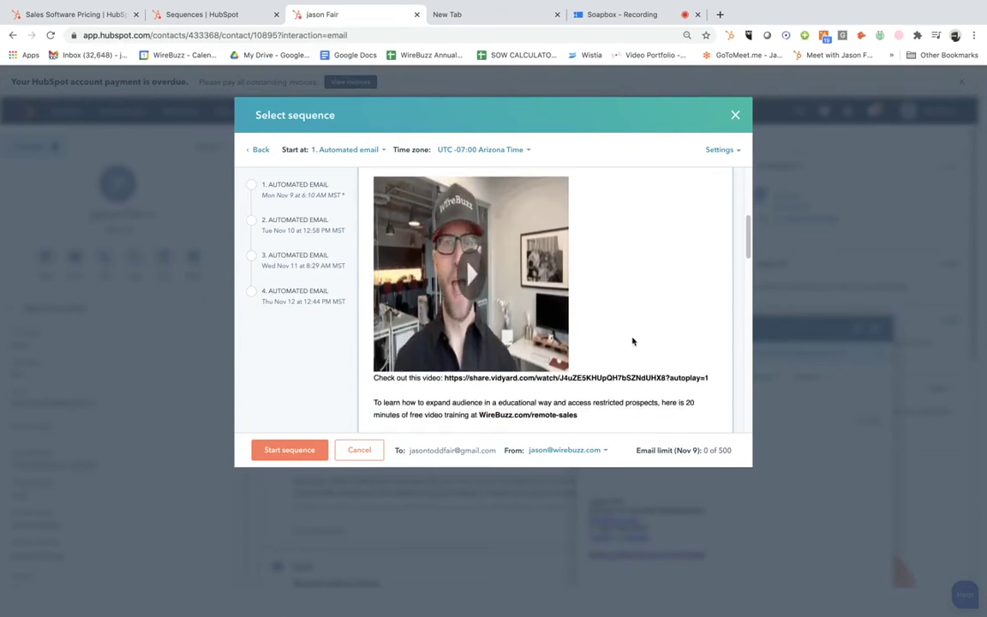
{"action": "scroll", "coordinate": [632, 341], "scroll_direction": "down", "scroll_amount": 8}
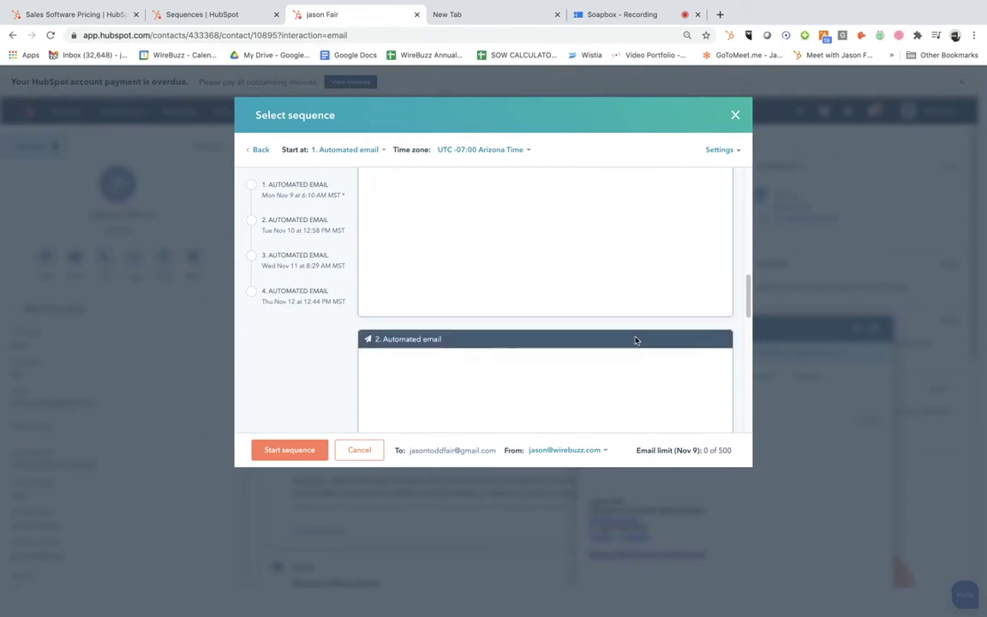
{"action": "scroll", "coordinate": [635, 340], "scroll_direction": "down", "scroll_amount": 5}
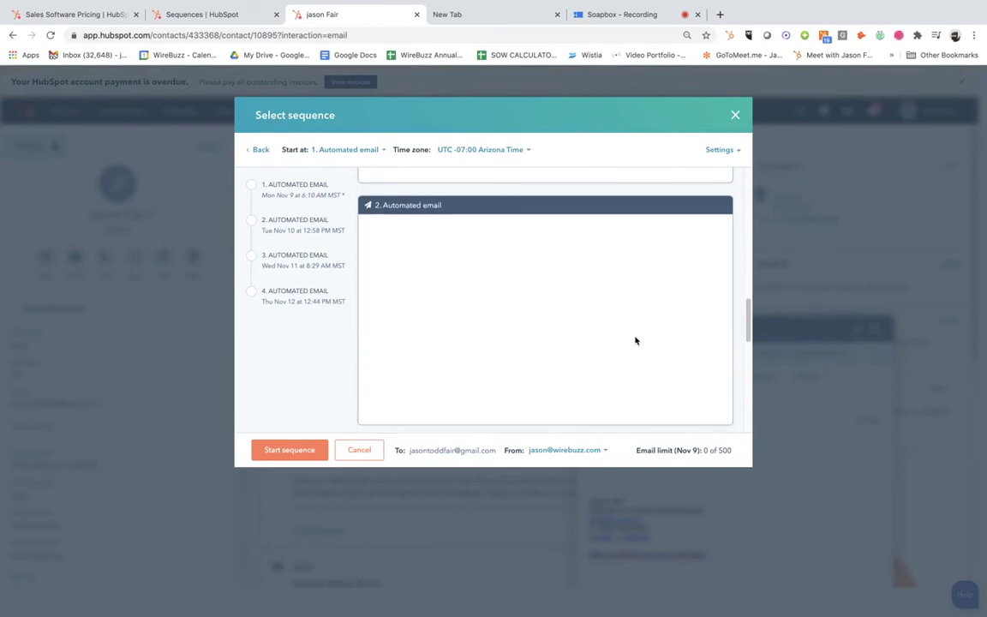
- Set the second email's delay to 7 business days
{"action": "scroll", "coordinate": [636, 340], "scroll_direction": "down", "scroll_amount": 1}
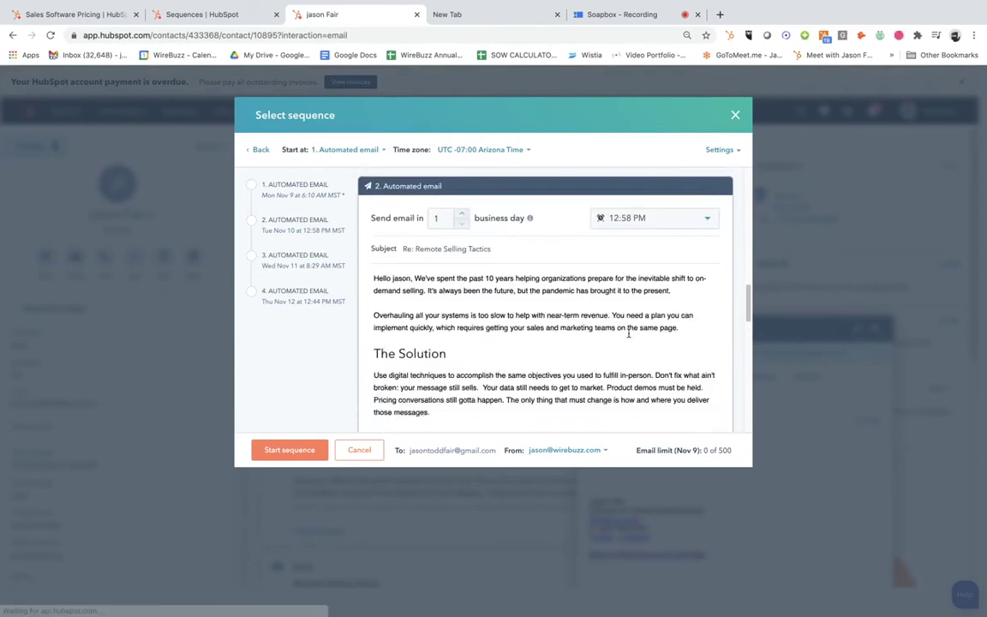
{"action": "left_click", "coordinate": [461, 216]}
{"action": "left_click", "coordinate": [461, 216]}
{"action": "left_click", "coordinate": [461, 216]}
{"action": "left_click", "coordinate": [461, 216]}
{"action": "left_click", "coordinate": [461, 215]}
{"action": "left_click", "coordinate": [462, 215]}
{"action": "left_click", "coordinate": [462, 215]}
{"action": "left_click", "coordinate": [462, 223]}
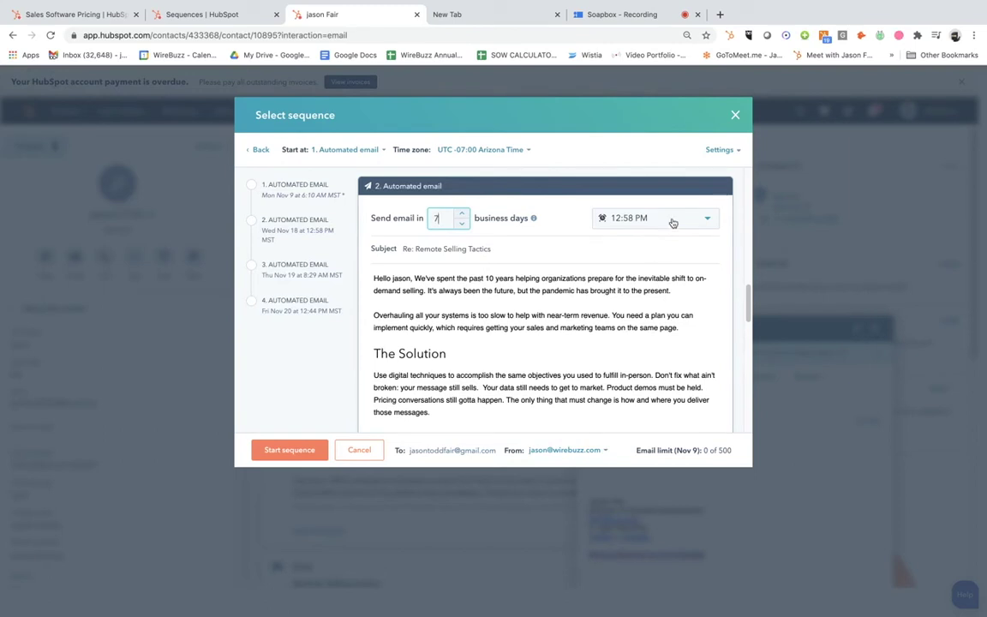
- Set the second email's send time to 6:35 AM on Wed Nov 18
{"action": "left_click", "coordinate": [672, 221]}
{"action": "scroll", "coordinate": [645, 289], "scroll_direction": "up", "scroll_amount": 10}
{"action": "scroll", "coordinate": [643, 293], "scroll_direction": "up", "scroll_amount": 20}
{"action": "left_click", "coordinate": [642, 296]}
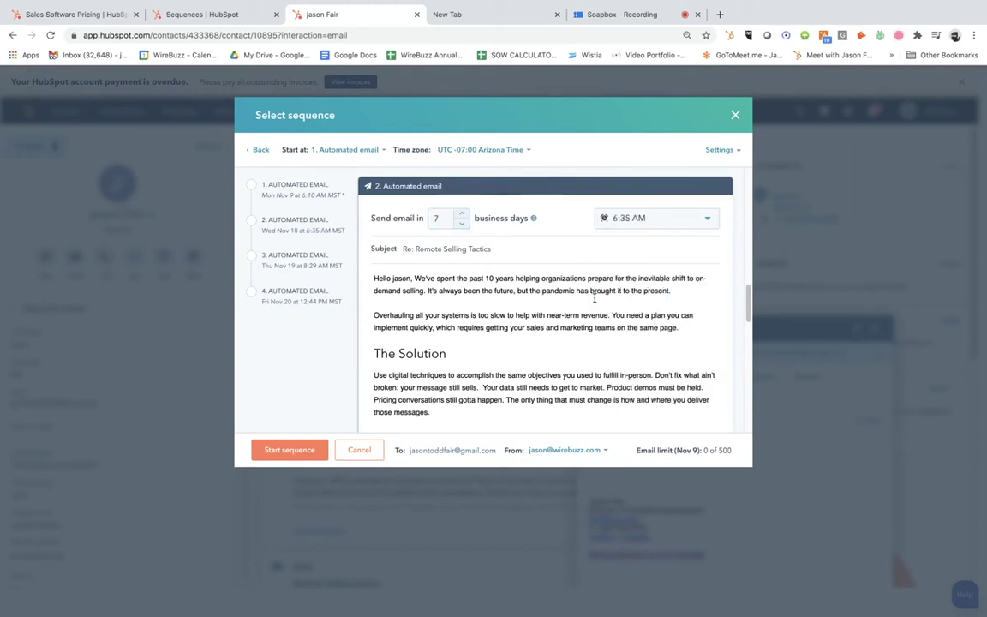
{"action": "scroll", "coordinate": [597, 282], "scroll_direction": "down", "scroll_amount": 5}
{"action": "scroll", "coordinate": [597, 295], "scroll_direction": "up", "scroll_amount": 4}
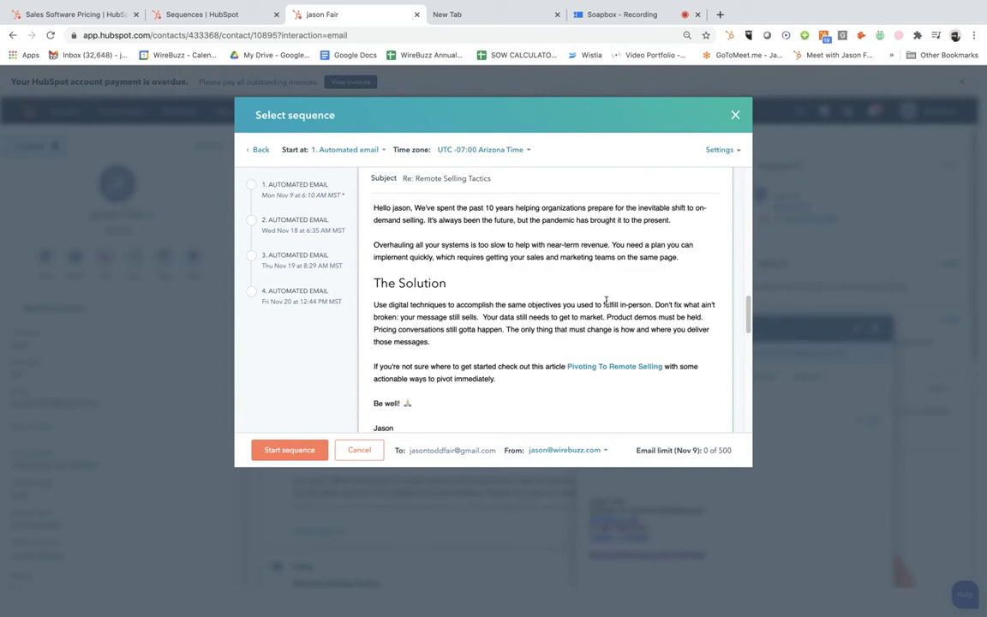
{"action": "scroll", "coordinate": [591, 299], "scroll_direction": "down", "scroll_amount": 1}
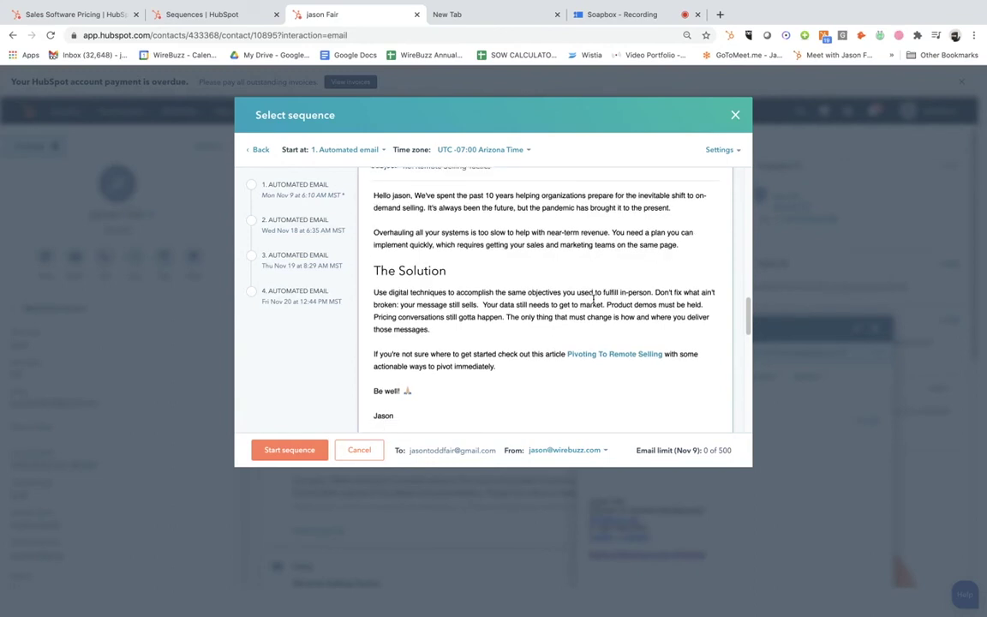
{"action": "scroll", "coordinate": [593, 299], "scroll_direction": "down", "scroll_amount": 5}
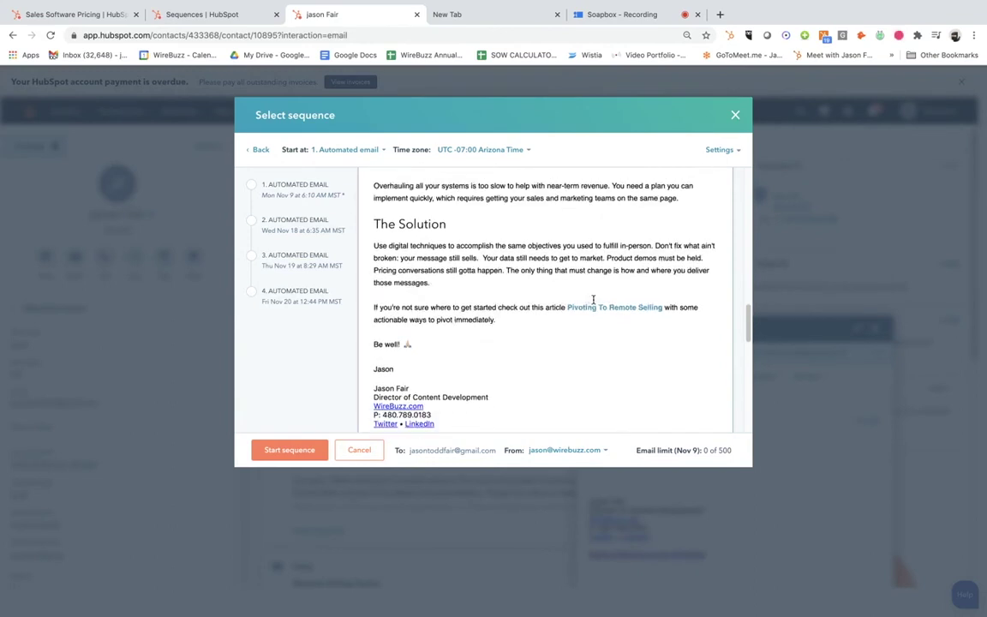
{"action": "scroll", "coordinate": [593, 299], "scroll_direction": "down", "scroll_amount": 5}
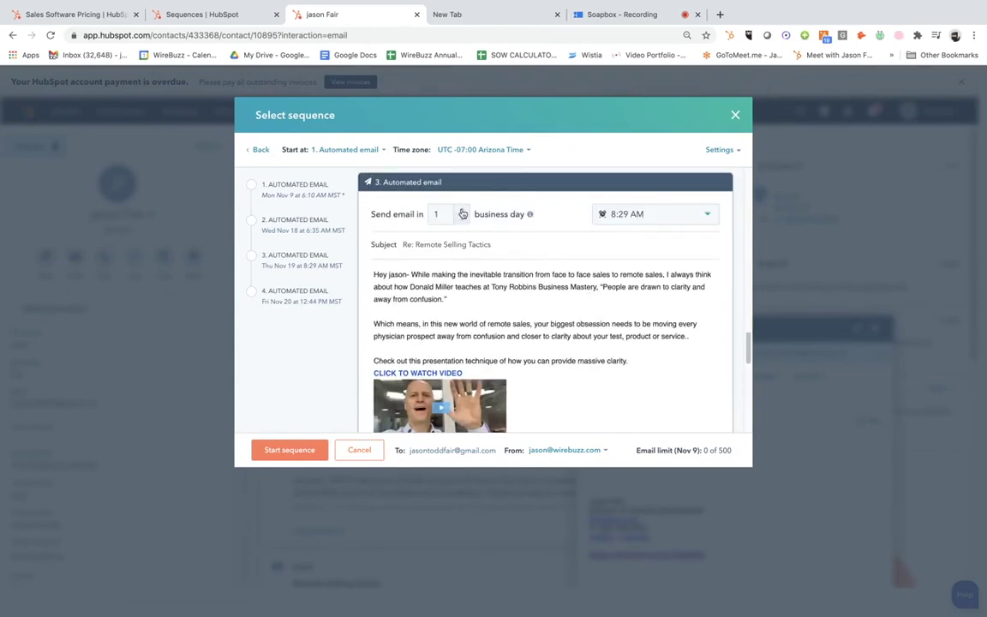
- Delay the third email 7 business days and send it Fri Nov 27 at 6:48 AM
{"action": "left_click", "coordinate": [463, 212]}
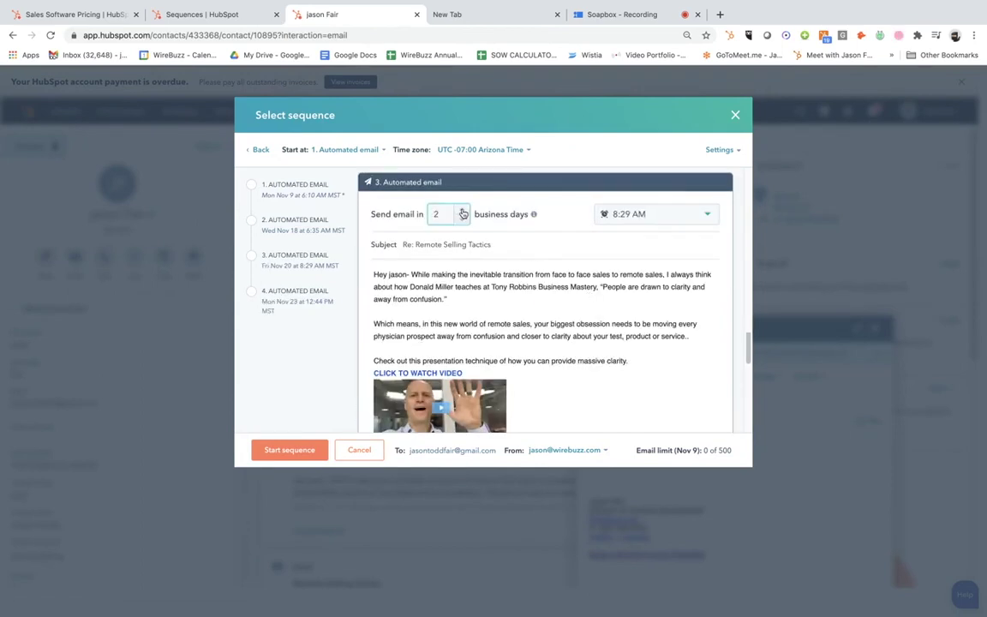
{"action": "left_click", "coordinate": [463, 211]}
{"action": "left_click", "coordinate": [462, 211]}
{"action": "left_click", "coordinate": [462, 211]}
{"action": "left_click", "coordinate": [464, 211]}
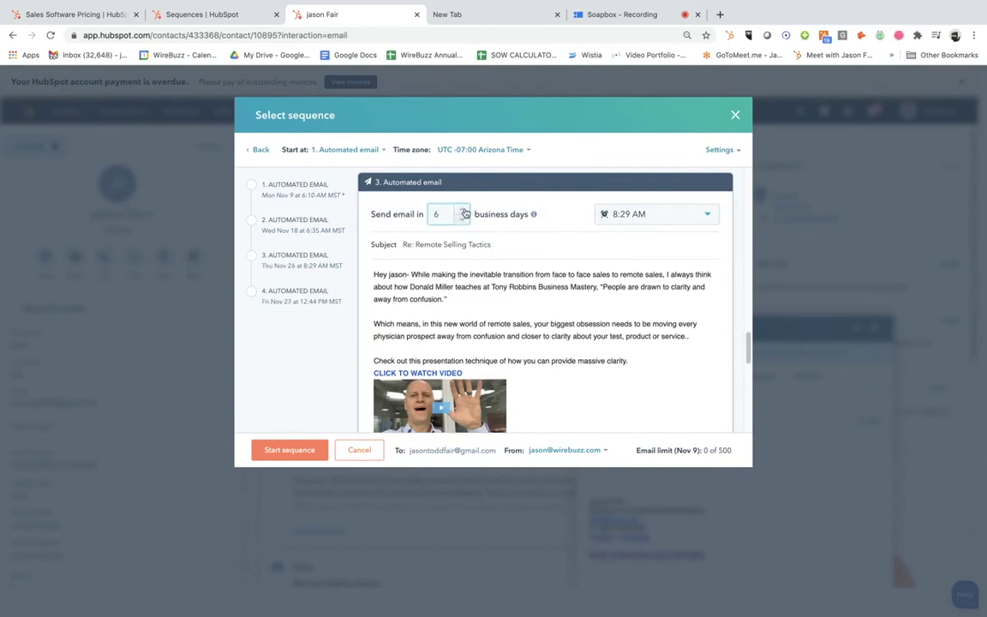
{"action": "left_click", "coordinate": [463, 211]}
{"action": "left_click", "coordinate": [617, 214]}
{"action": "scroll", "coordinate": [634, 296], "scroll_direction": "up", "scroll_amount": 15}
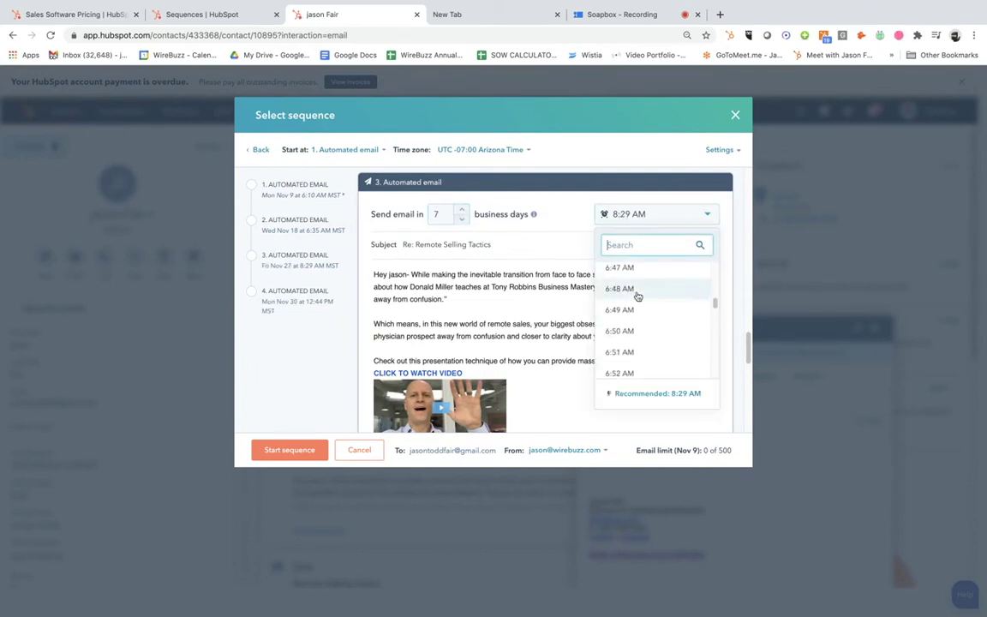
{"action": "left_click", "coordinate": [619, 289]}
{"action": "scroll", "coordinate": [508, 321], "scroll_direction": "down", "scroll_amount": 1}
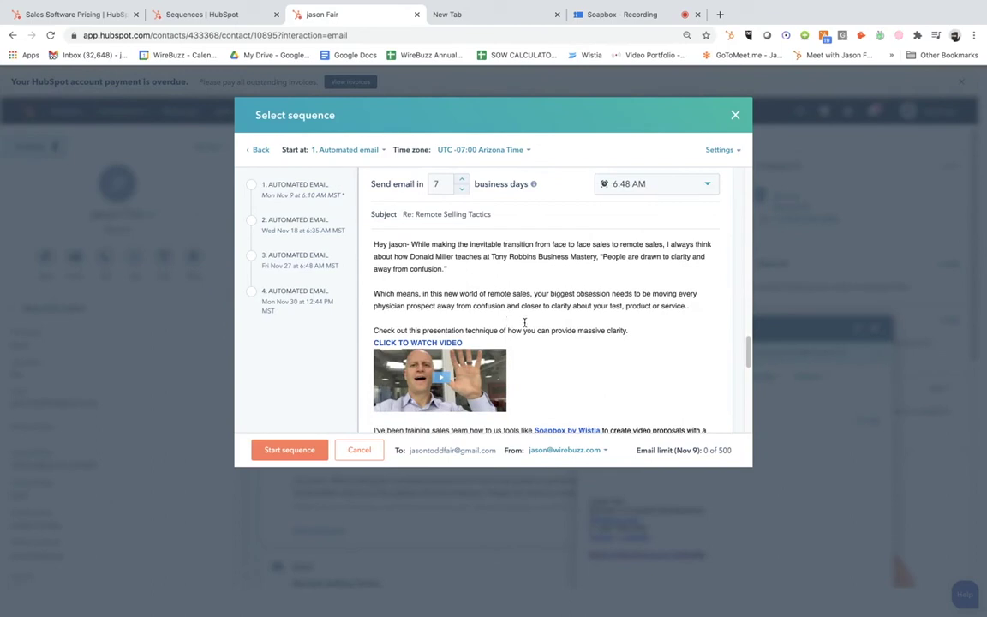
{"action": "scroll", "coordinate": [527, 325], "scroll_direction": "down", "scroll_amount": 1}
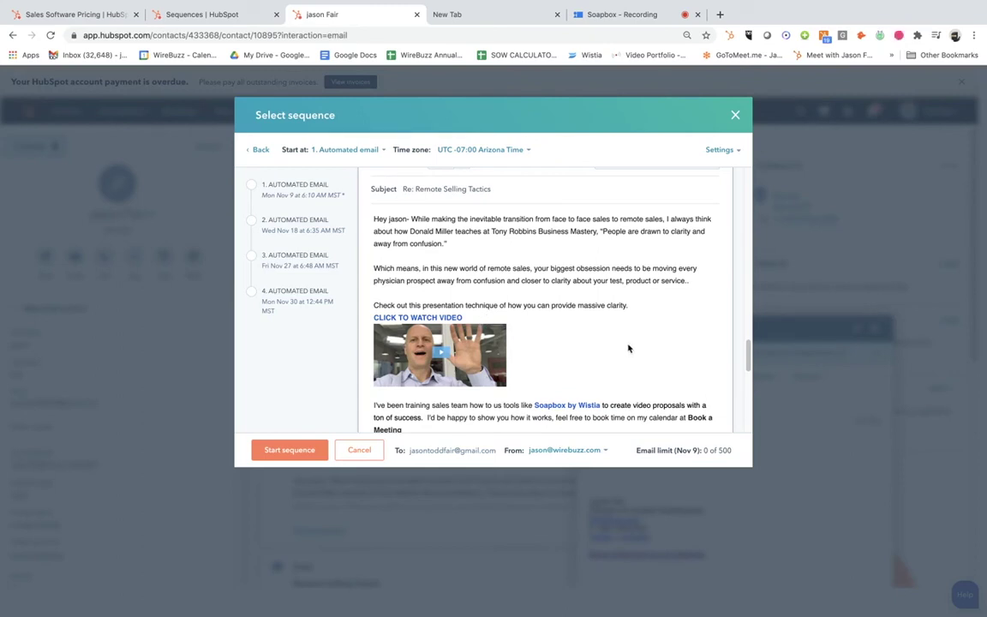
{"action": "scroll", "coordinate": [627, 348], "scroll_direction": "down", "scroll_amount": 3}
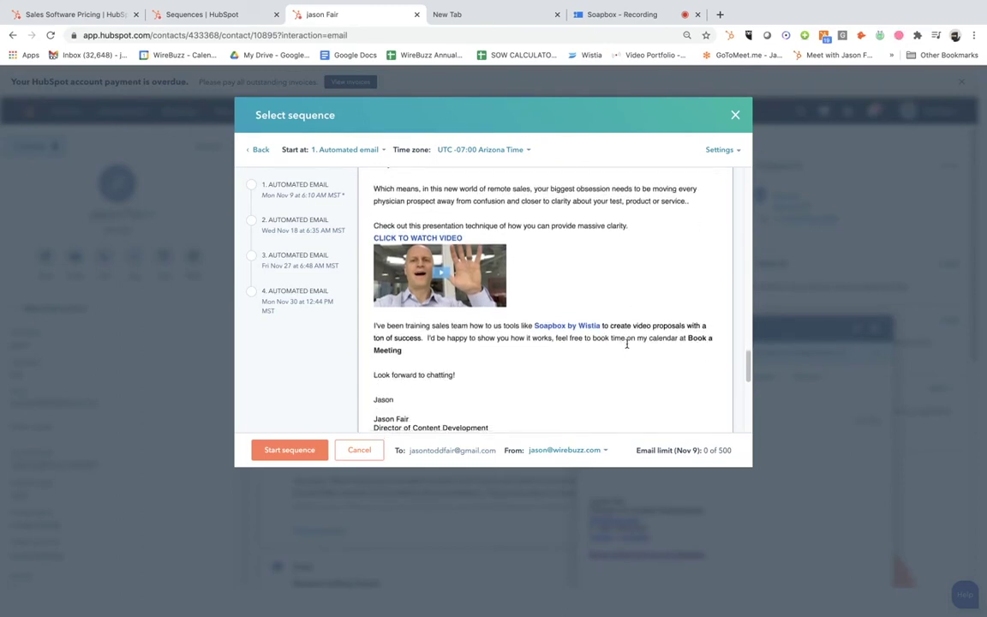
{"action": "scroll", "coordinate": [626, 344], "scroll_direction": "down", "scroll_amount": 5}
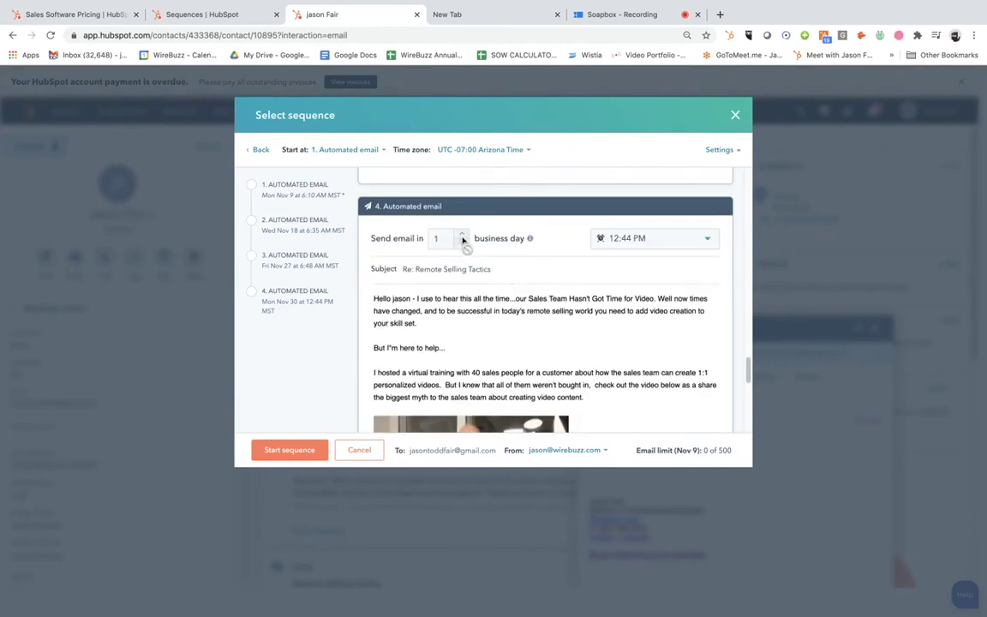
- Make the fourth email wait 5 business days and send Fri Dec 4 at 8:46 AM
{"action": "left_click", "coordinate": [462, 235]}
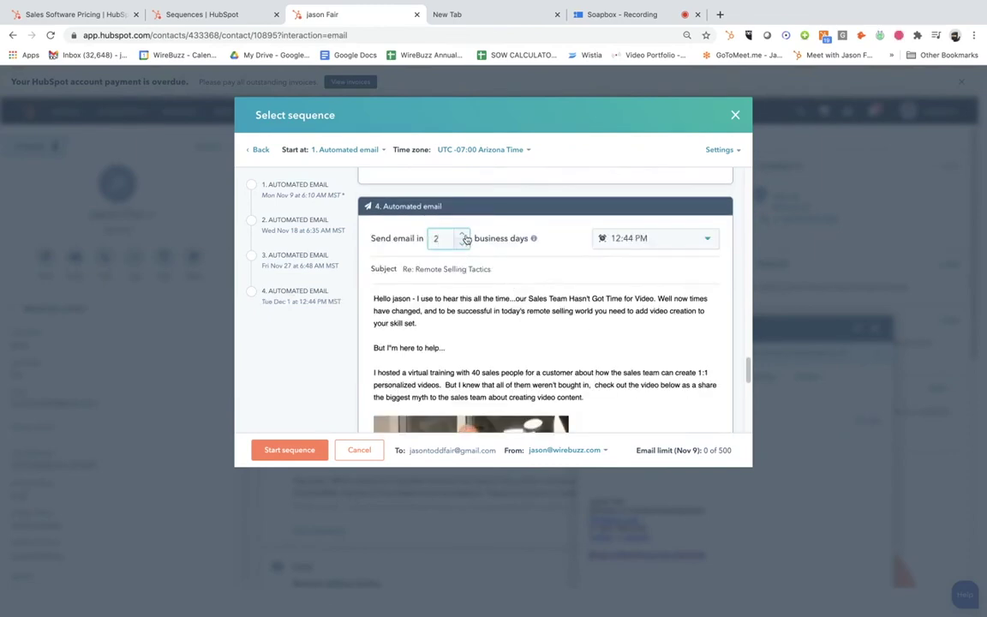
{"action": "left_click", "coordinate": [464, 234]}
{"action": "left_click", "coordinate": [464, 234]}
{"action": "left_click", "coordinate": [464, 235]}
{"action": "left_click", "coordinate": [630, 240]}
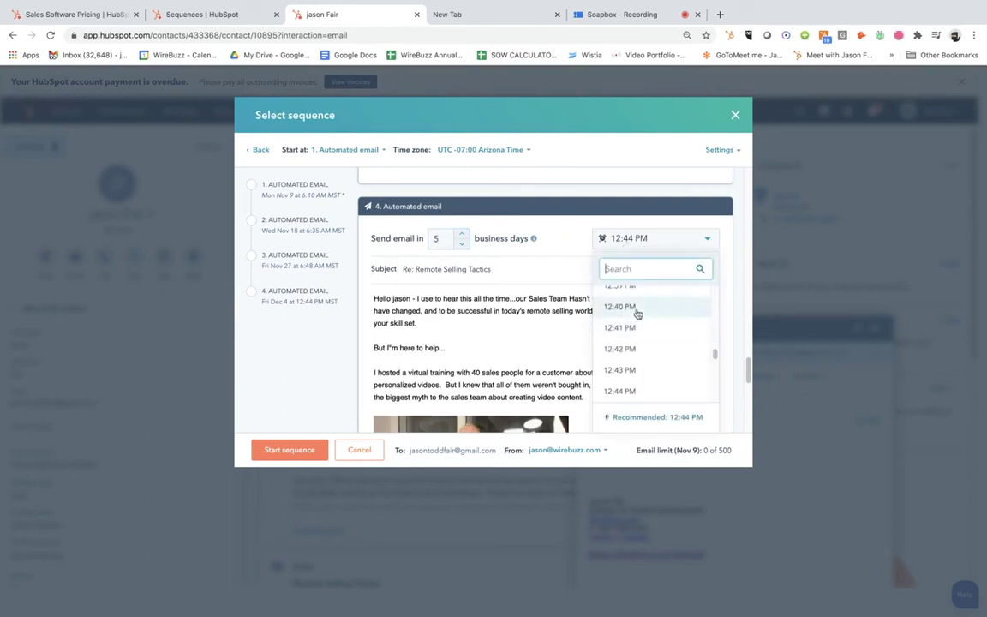
{"action": "scroll", "coordinate": [637, 315], "scroll_direction": "up", "scroll_amount": 20}
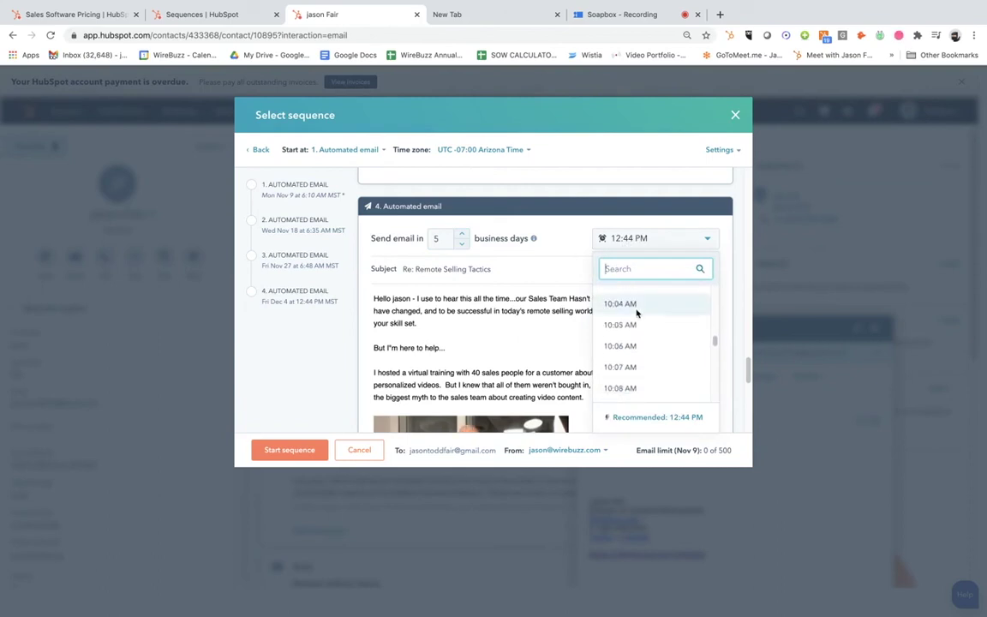
{"action": "scroll", "coordinate": [636, 313], "scroll_direction": "up", "scroll_amount": 10}
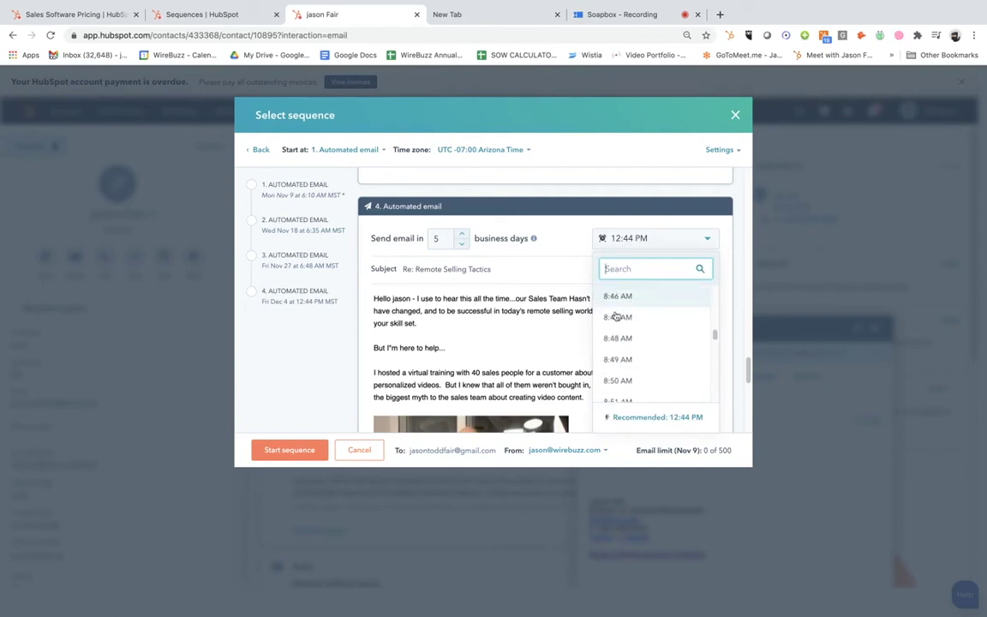
{"action": "left_click", "coordinate": [619, 317]}
{"action": "scroll", "coordinate": [564, 310], "scroll_direction": "down", "scroll_amount": 3}
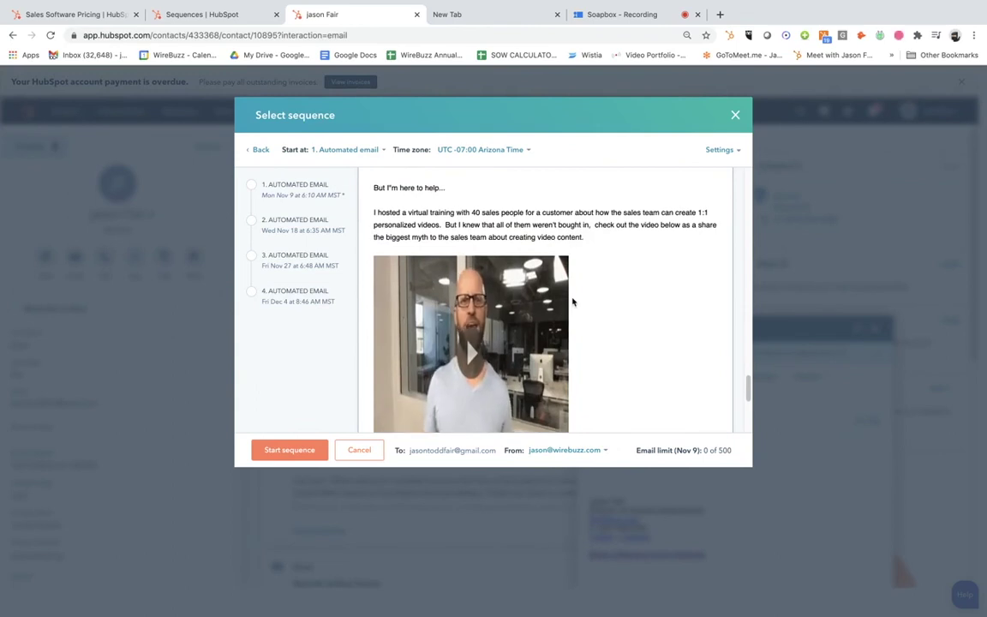
- Cancel the sequence setup unstarted and open the AACR Surf's Up Sequence (clone) (clone) stats
{"action": "left_click", "coordinate": [364, 452]}
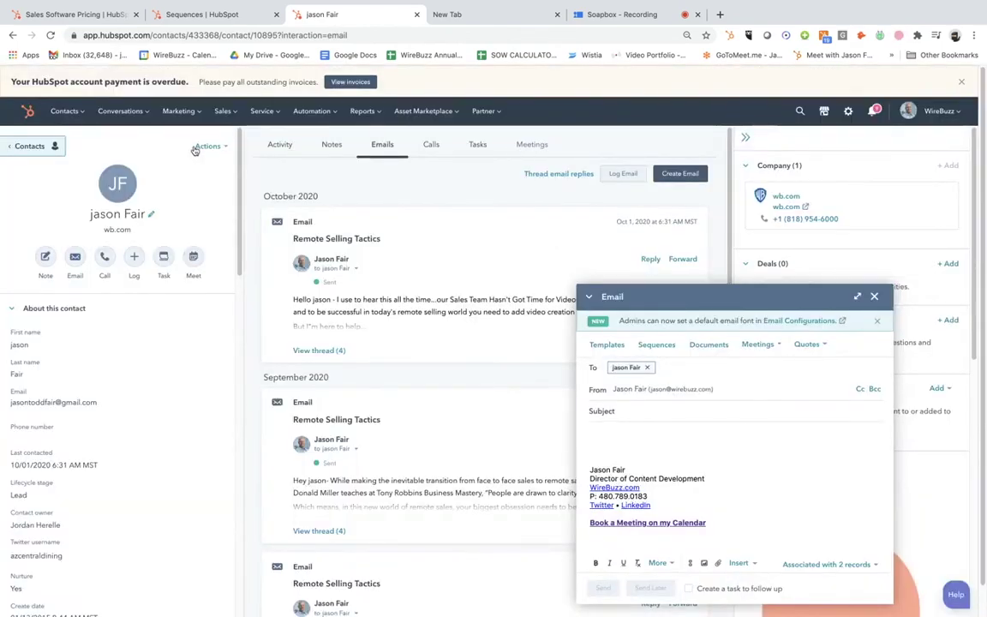
{"action": "left_click", "coordinate": [219, 15]}
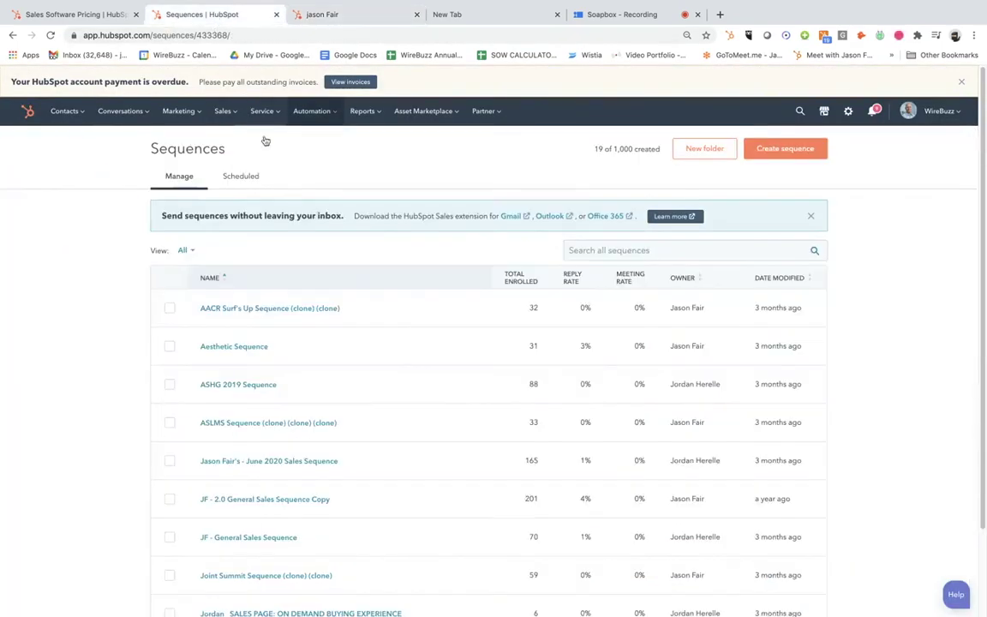
{"action": "left_click", "coordinate": [306, 311]}
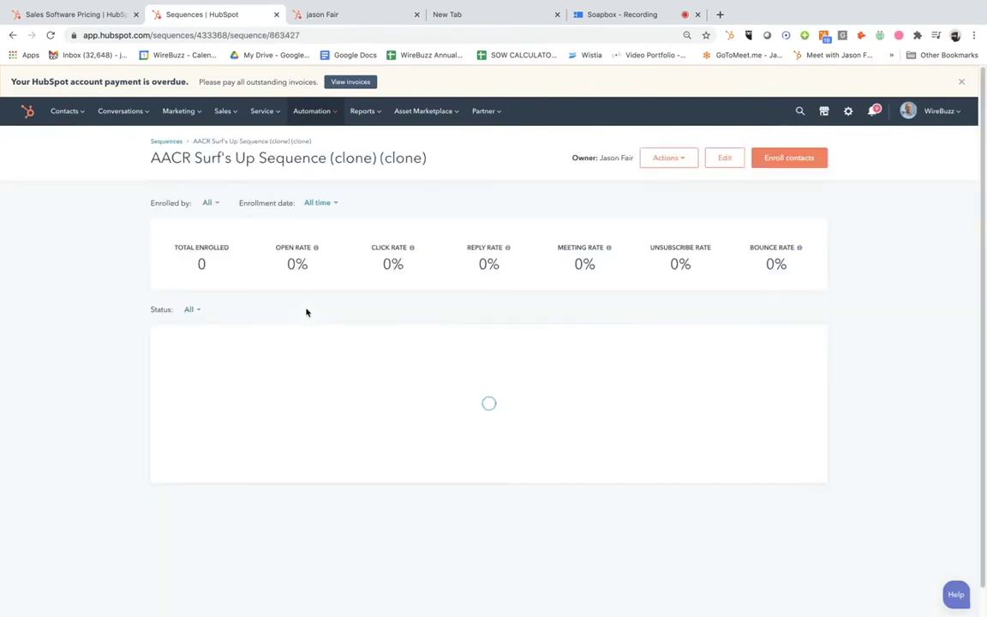